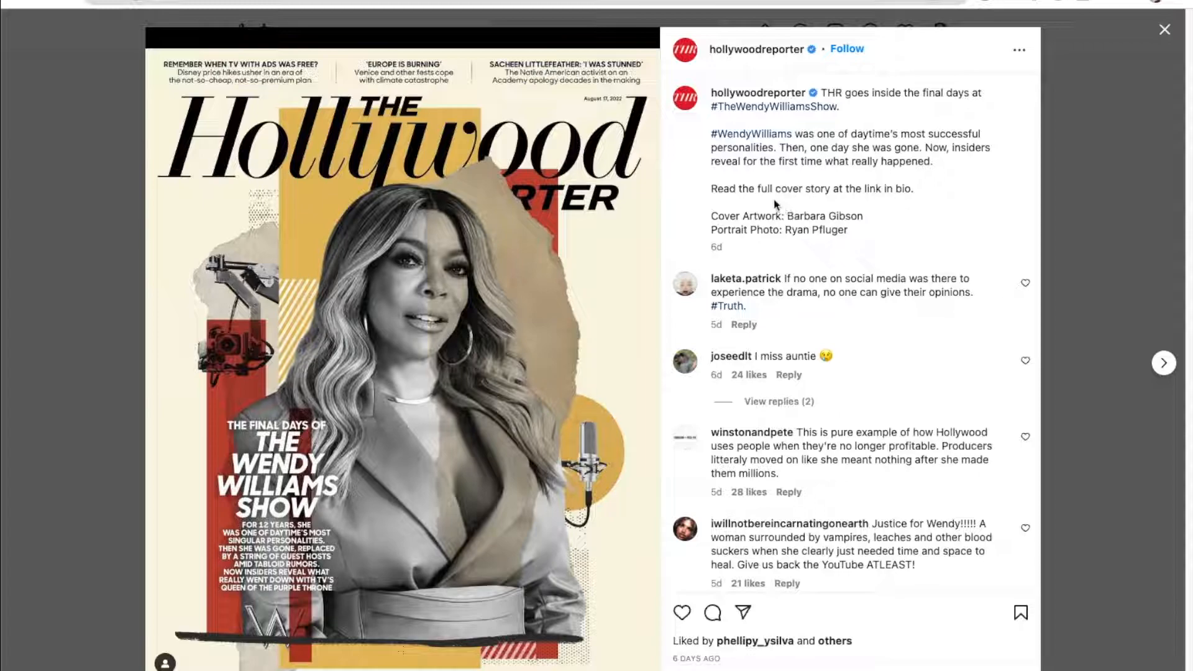
Examine The Hollywood Reporter's Instagram feed, reading the Wendy Williams cover post's caption and the Brendan Fraser movie news post.
{"action": "left_click_drag", "start_coordinate": [929, 194], "coordinate": [709, 190]}
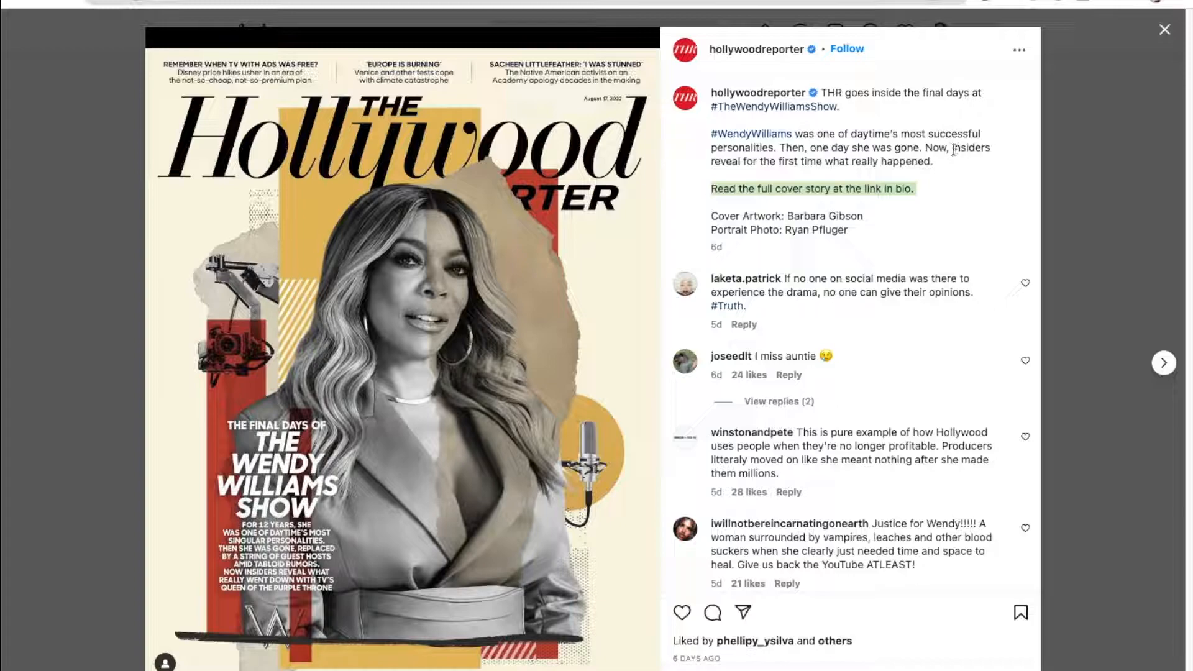
{"action": "left_click", "coordinate": [1080, 131]}
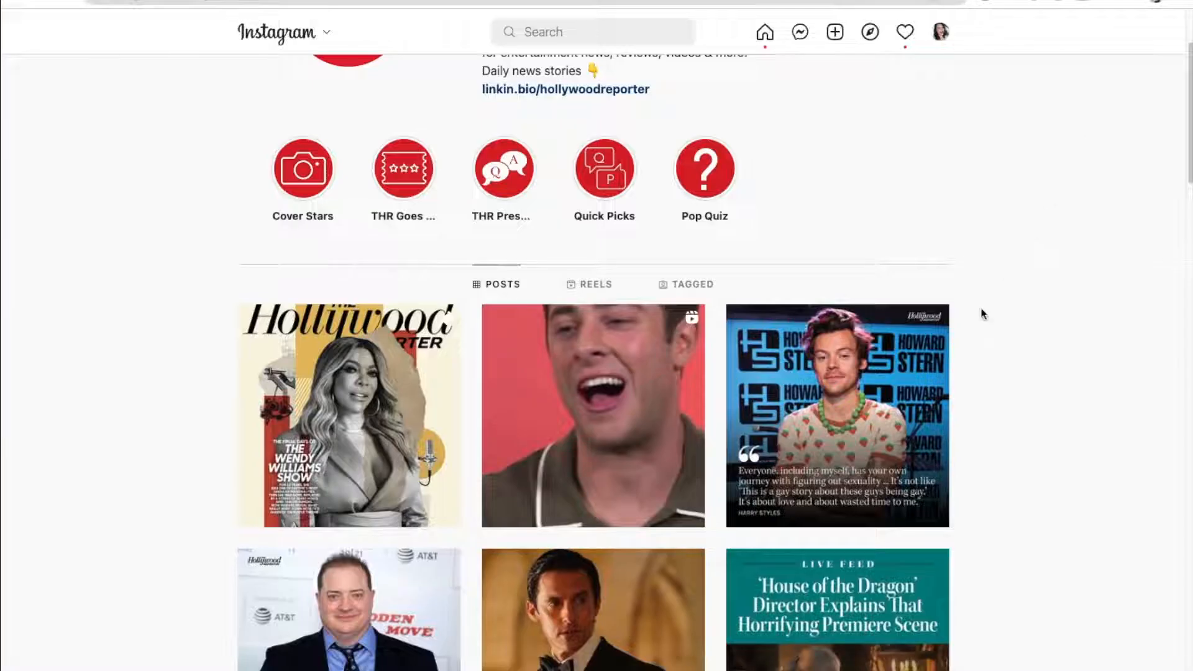
{"action": "scroll", "coordinate": [976, 510], "scroll_direction": "down", "scroll_amount": 2}
{"action": "scroll", "coordinate": [976, 509], "scroll_direction": "down", "scroll_amount": 14}
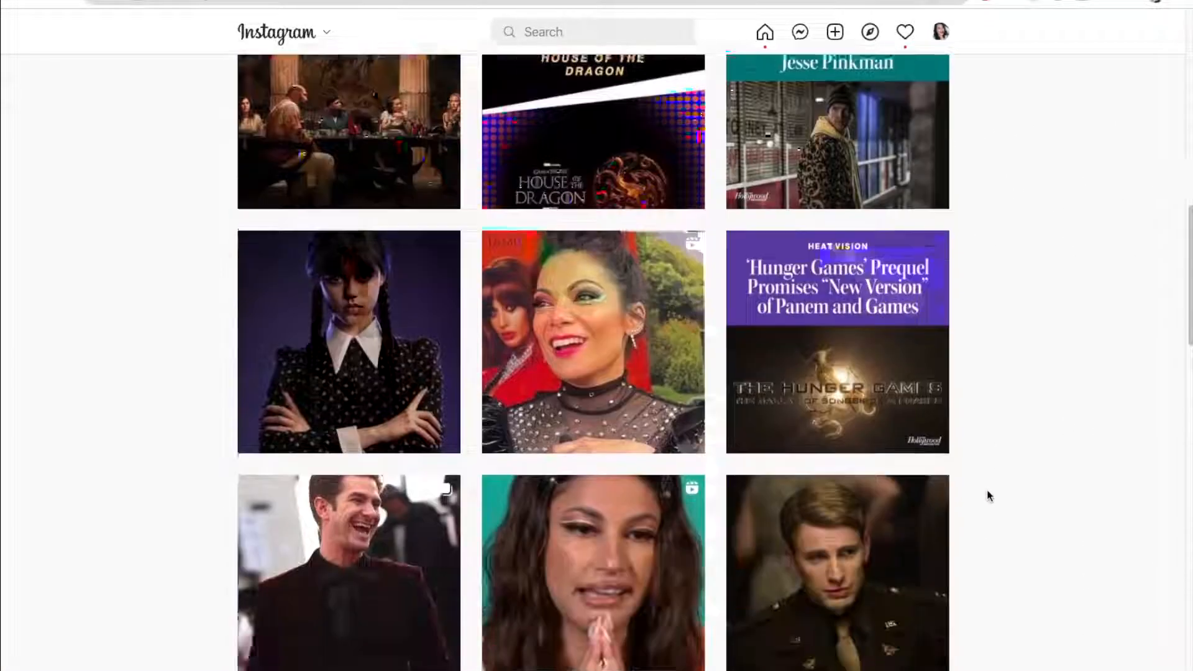
{"action": "scroll", "coordinate": [990, 490], "scroll_direction": "up", "scroll_amount": 9}
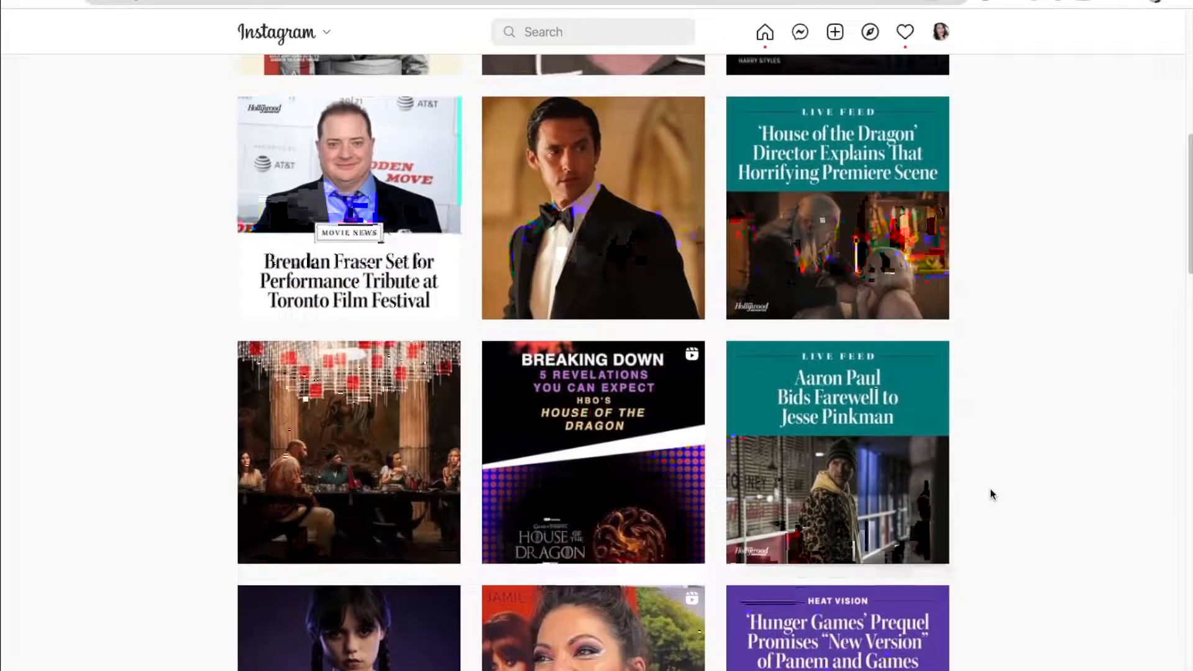
{"action": "left_click", "coordinate": [382, 247]}
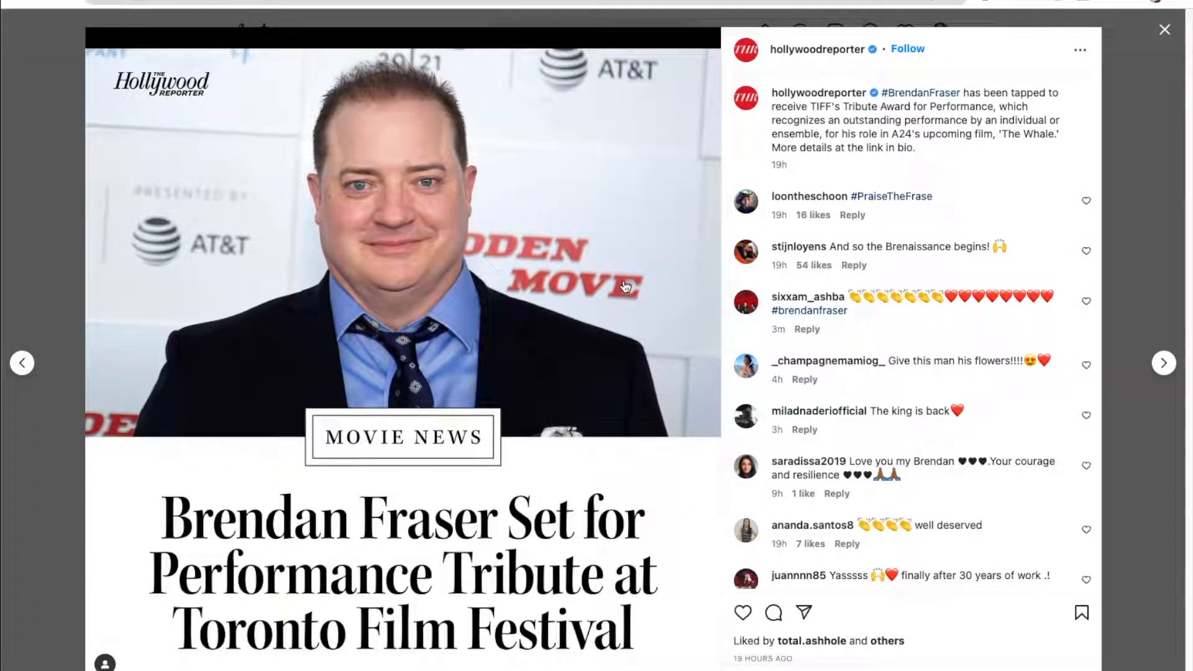
{"action": "left_click", "coordinate": [1128, 164]}
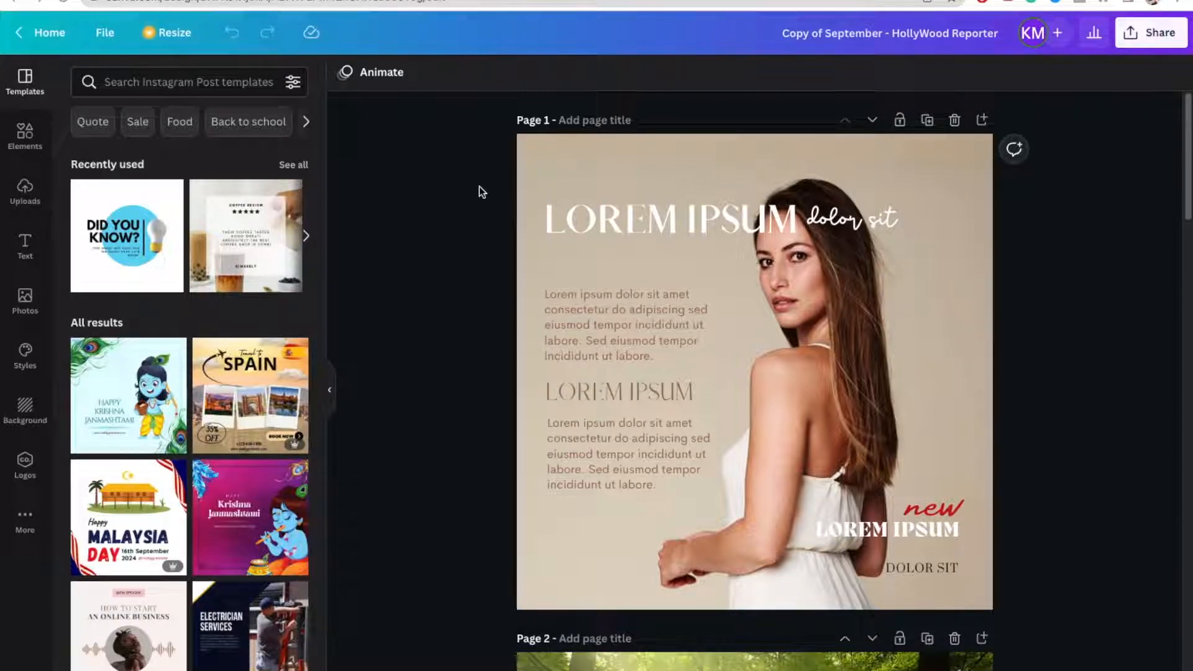
Try the brand palette colours on page 1's background and replace its photo with the palette's dark slate colour.
{"action": "left_click", "coordinate": [563, 163]}
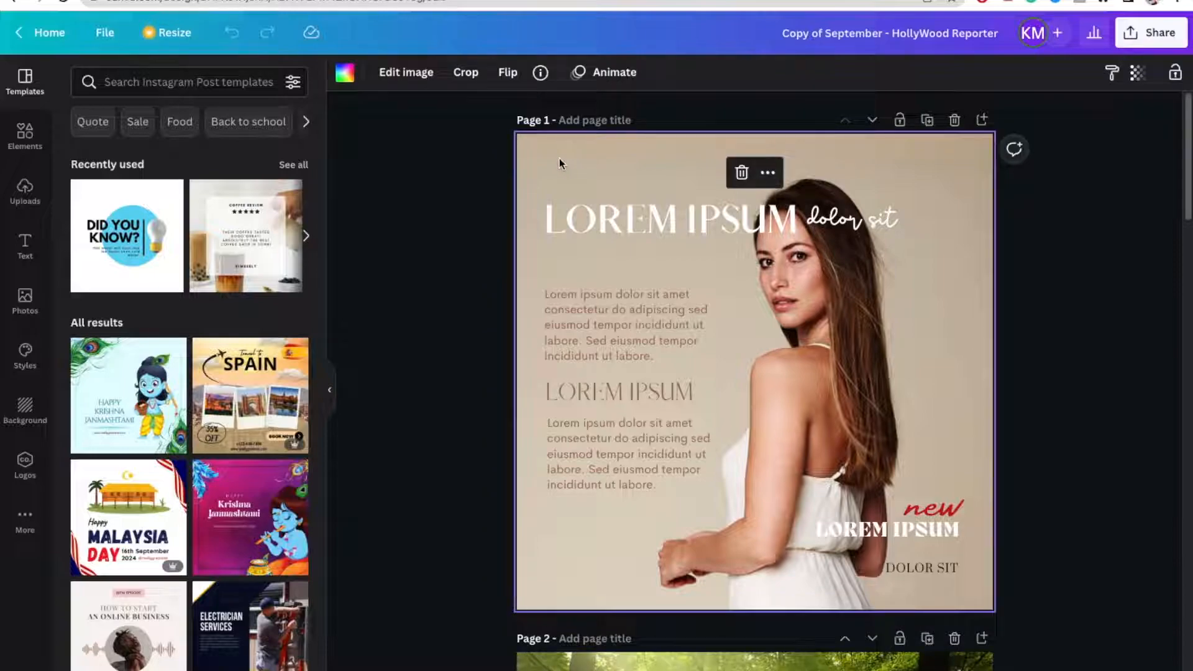
{"action": "left_click", "coordinate": [347, 77]}
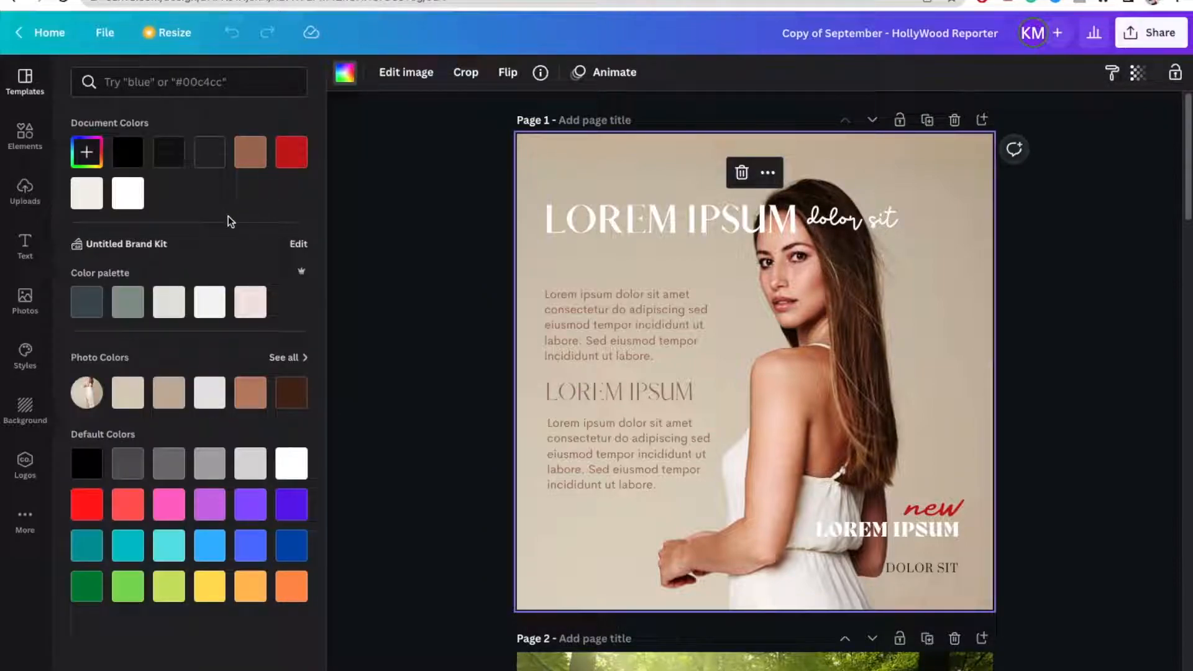
{"action": "left_click", "coordinate": [89, 311]}
{"action": "left_click", "coordinate": [128, 304]}
{"action": "left_click", "coordinate": [168, 303]}
{"action": "left_click", "coordinate": [209, 303]}
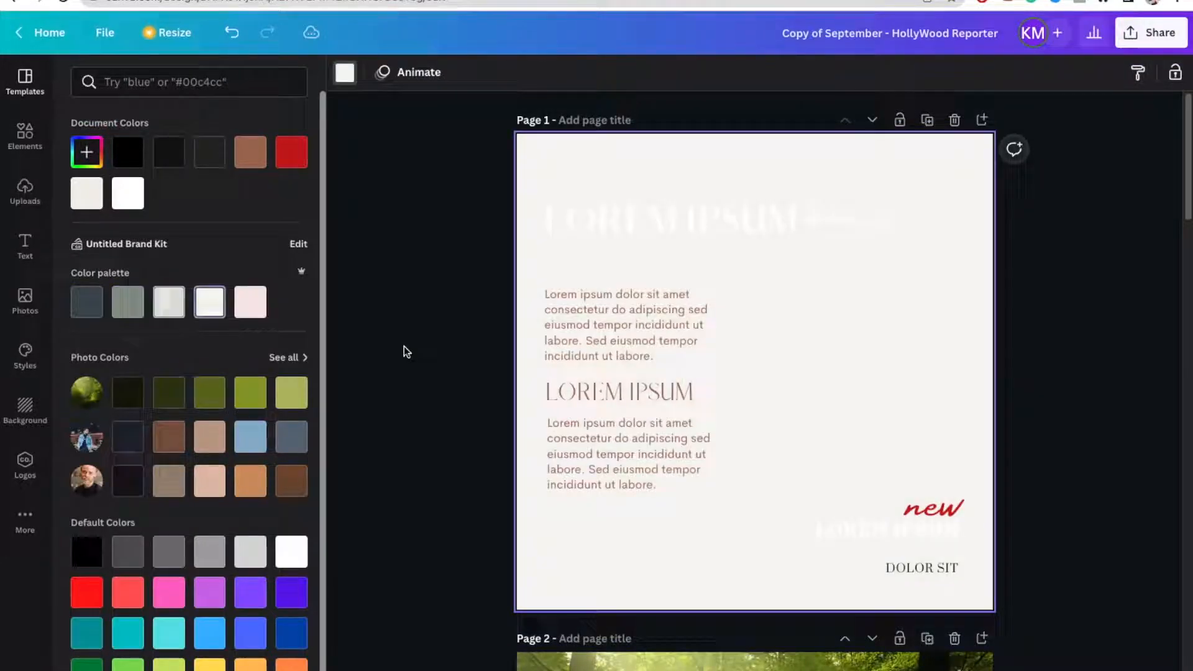
{"action": "key", "text": "ctrl+z"}
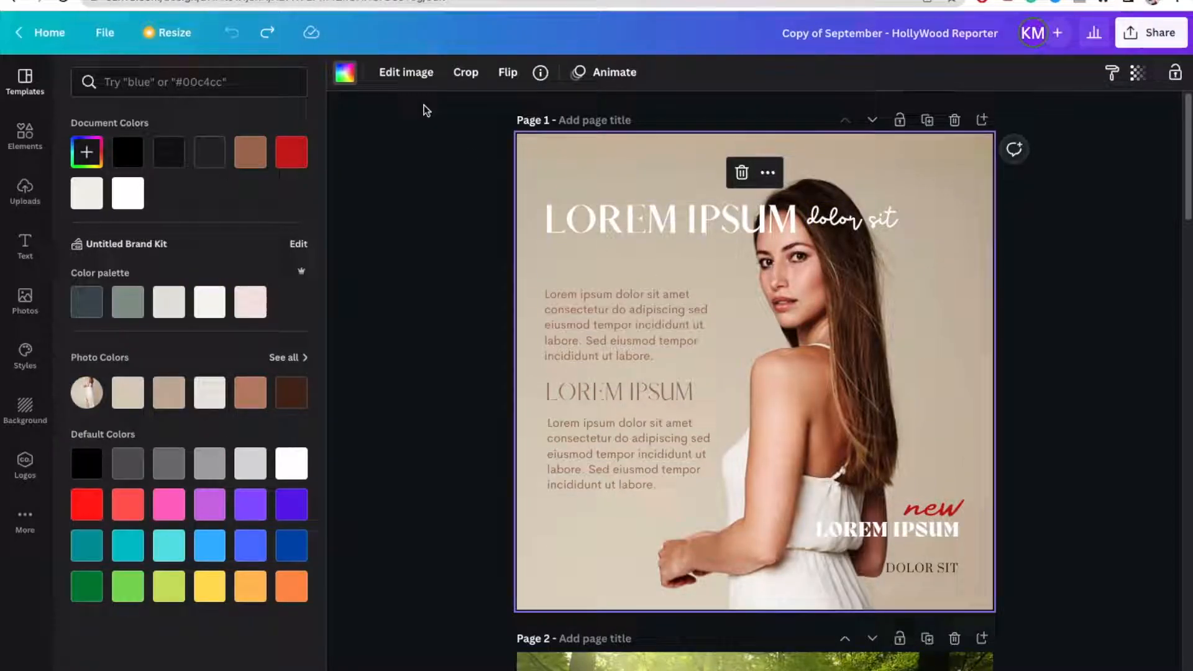
{"action": "left_click", "coordinate": [86, 302]}
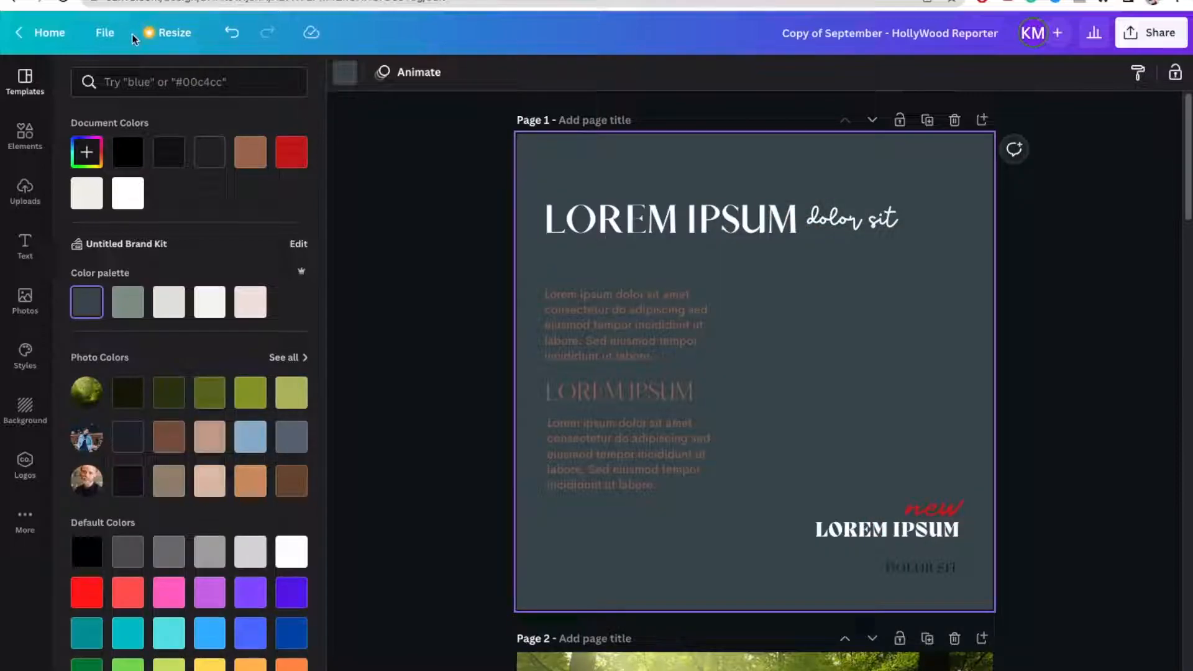
Search the elements for "women", add the photo of three laughing women to page 1 and enlarge it.
{"action": "left_click", "coordinate": [50, 139]}
{"action": "left_click", "coordinate": [227, 83]}
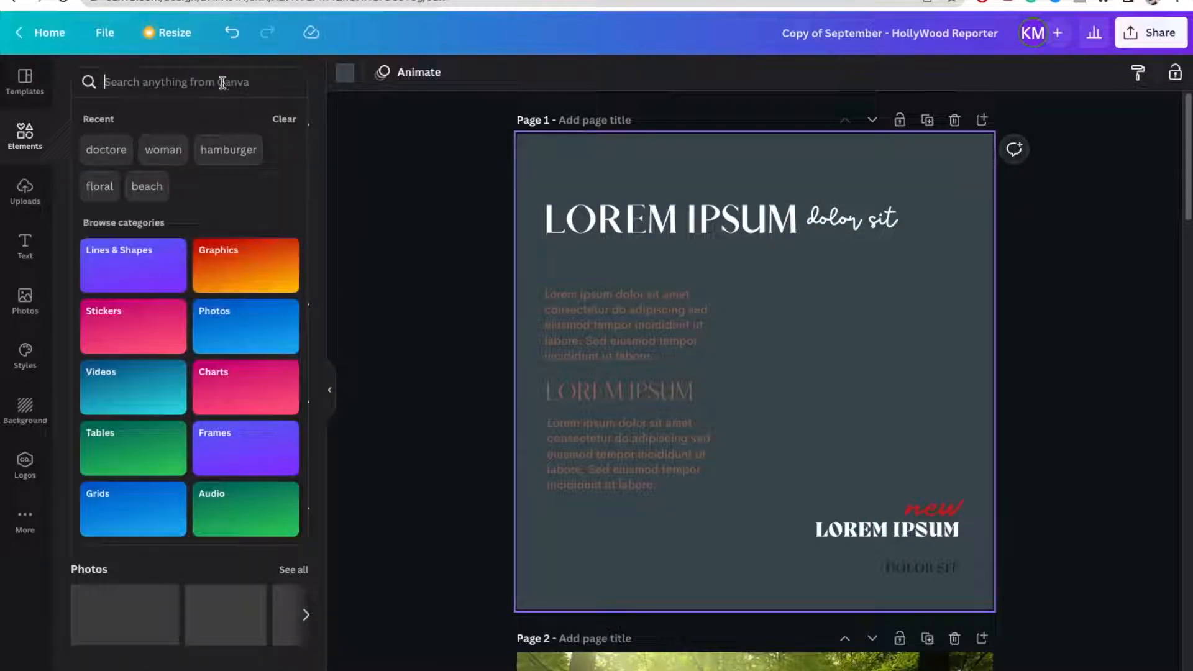
{"action": "type", "text": "women"}
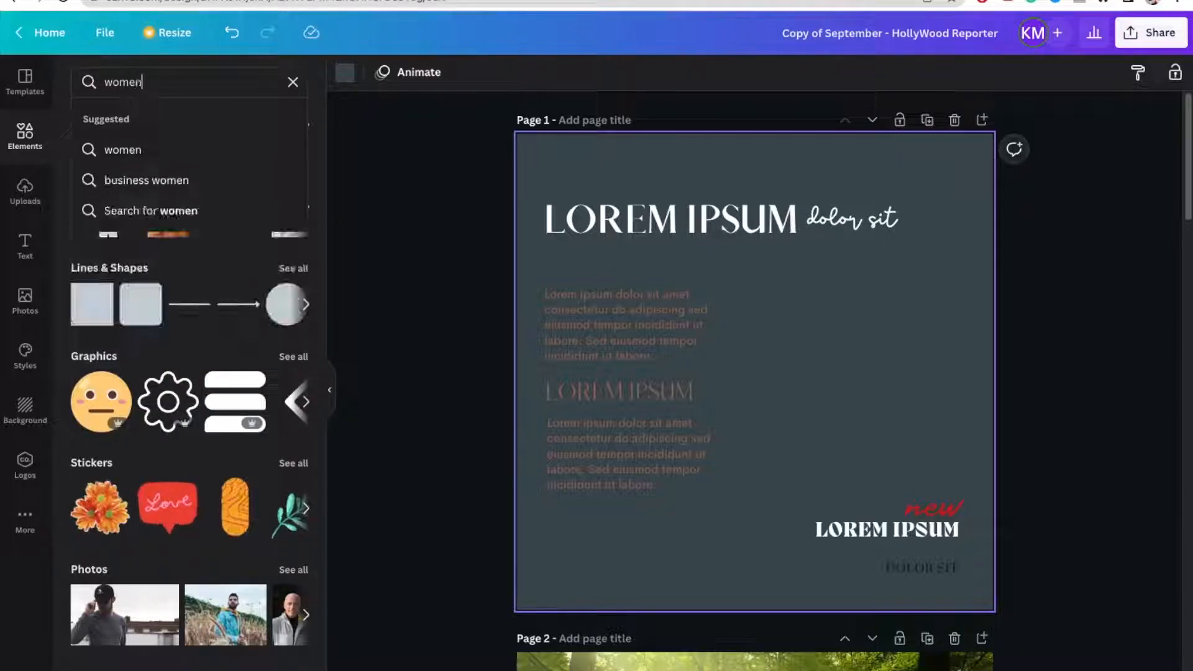
{"action": "key", "text": "Return"}
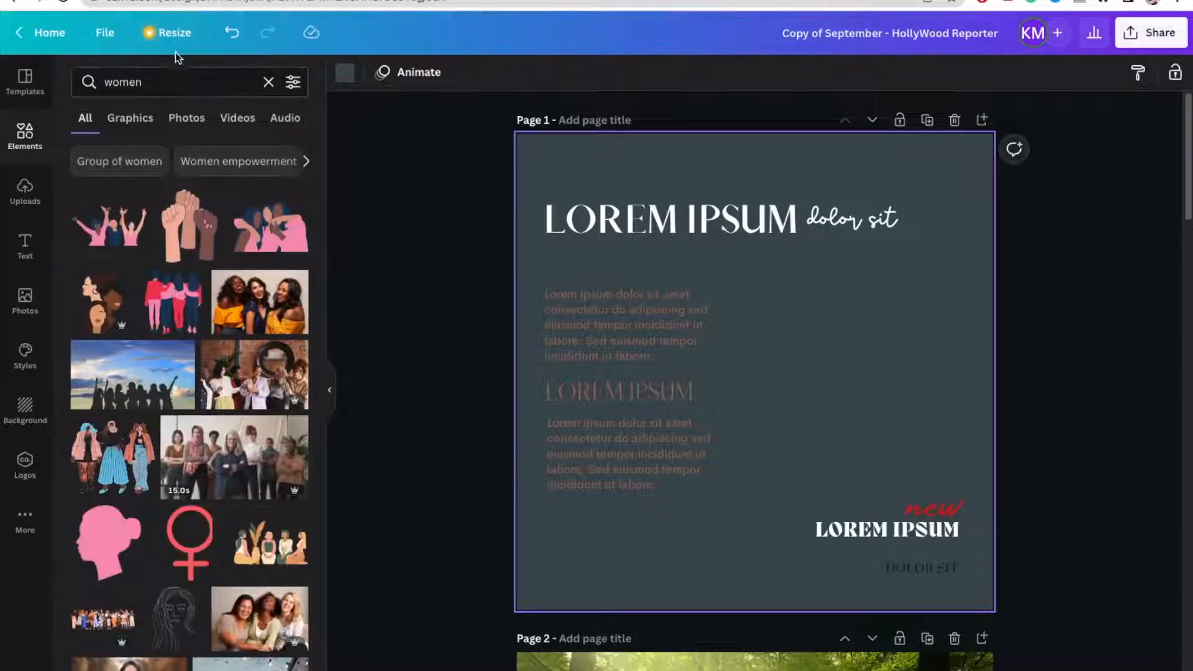
{"action": "left_click_drag", "start_coordinate": [261, 299], "coordinate": [653, 310]}
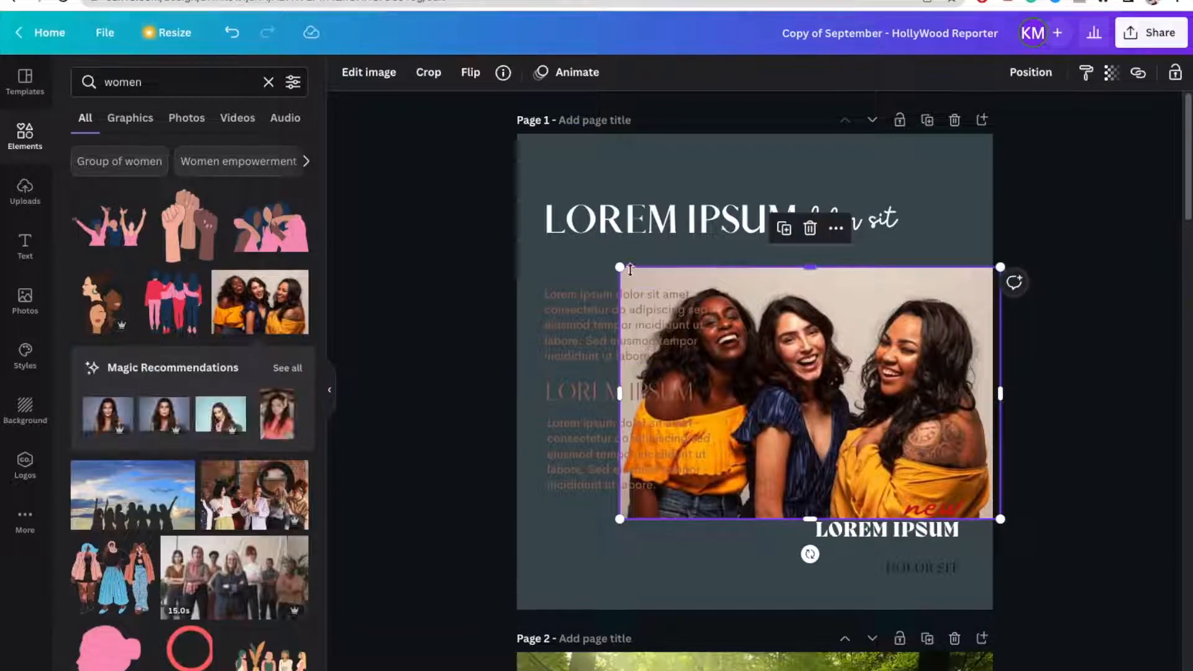
{"action": "left_click_drag", "start_coordinate": [596, 254], "coordinate": [514, 200]}
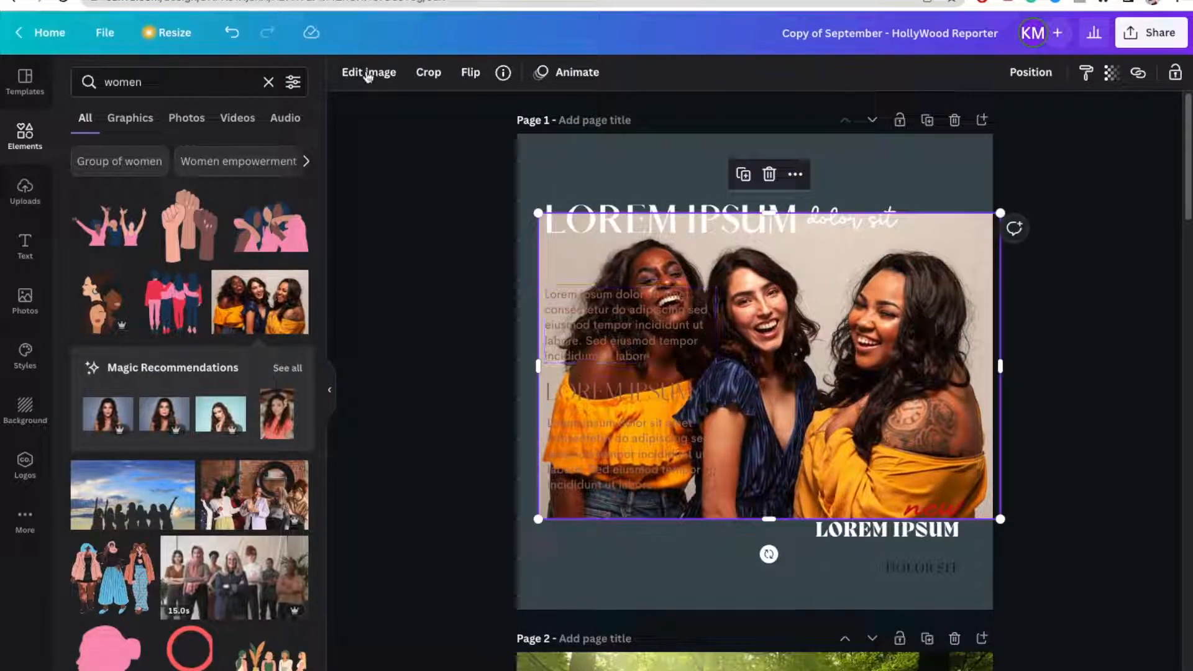
Remove the photo's background, enlarge the cut-out and position it so that mainly two women fill page 1's right side.
{"action": "left_click", "coordinate": [368, 74]}
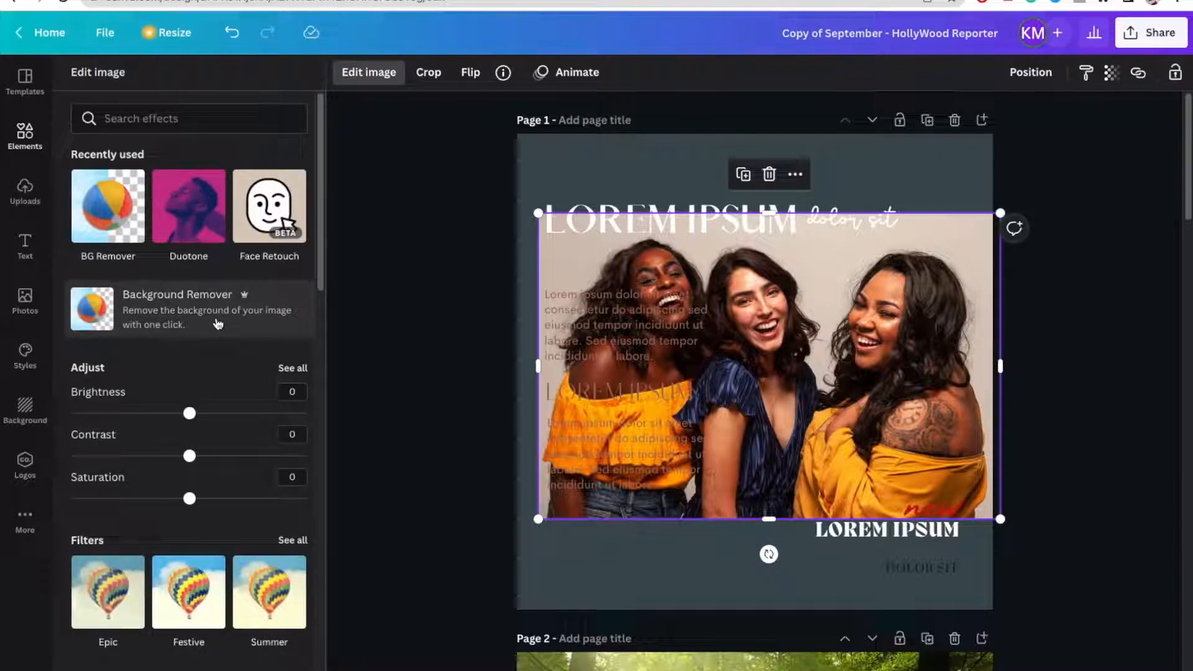
{"action": "left_click", "coordinate": [217, 324]}
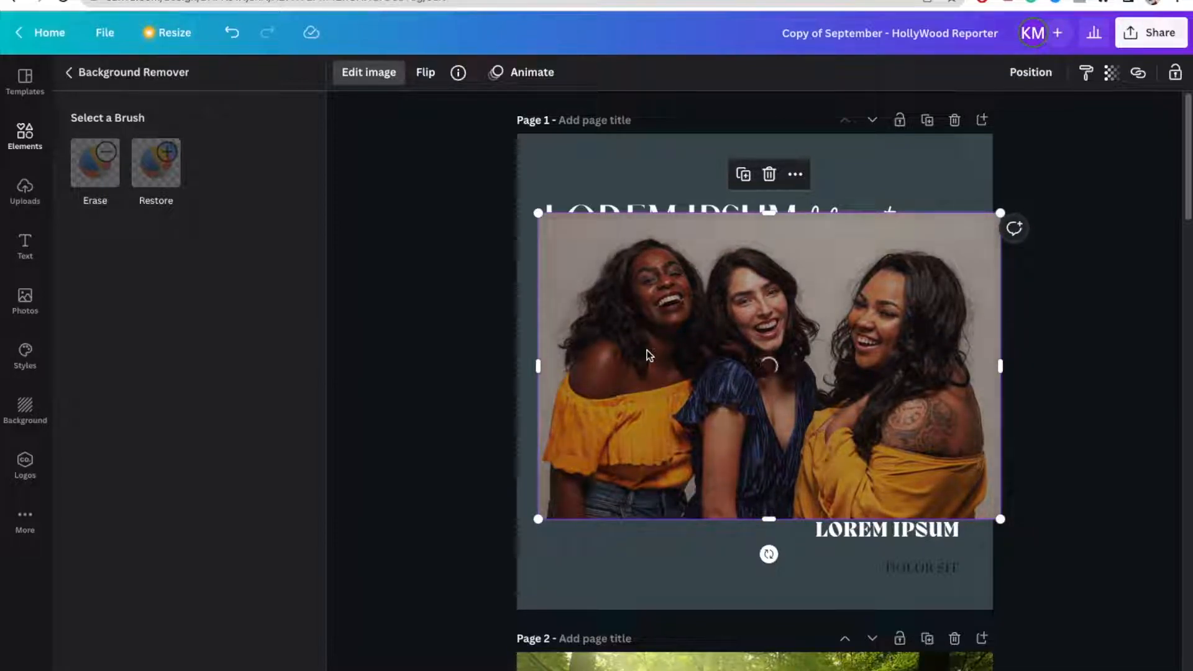
{"action": "left_click_drag", "start_coordinate": [542, 520], "coordinate": [421, 567]}
{"action": "left_click_drag", "start_coordinate": [912, 335], "coordinate": [966, 371]}
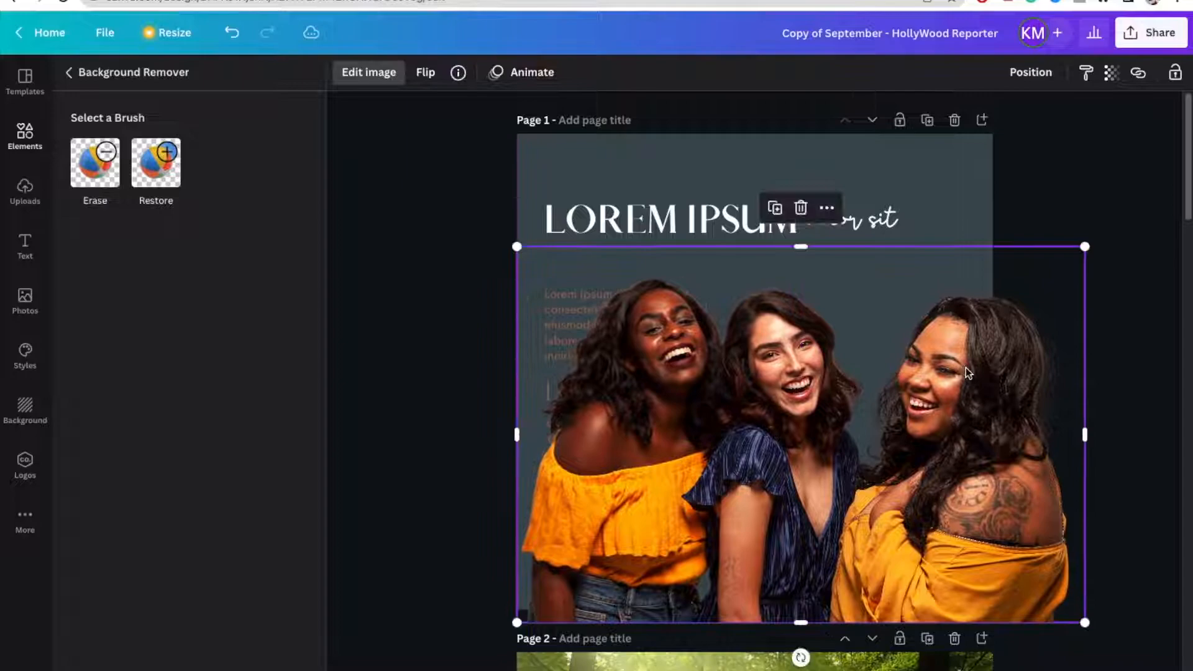
{"action": "left_click", "coordinate": [983, 344]}
{"action": "left_click_drag", "start_coordinate": [942, 351], "coordinate": [1057, 341]}
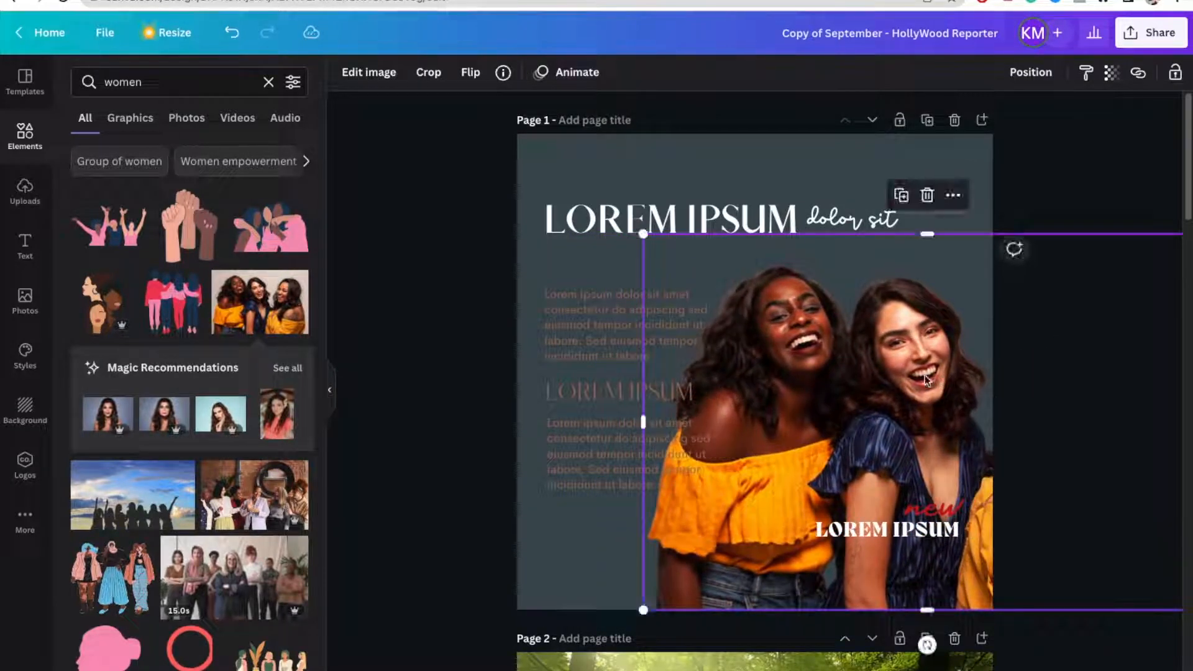
{"action": "left_click_drag", "start_coordinate": [909, 332], "coordinate": [923, 326]}
Set the lower body paragraph on page 1 to white.
{"action": "left_click", "coordinate": [610, 438]}
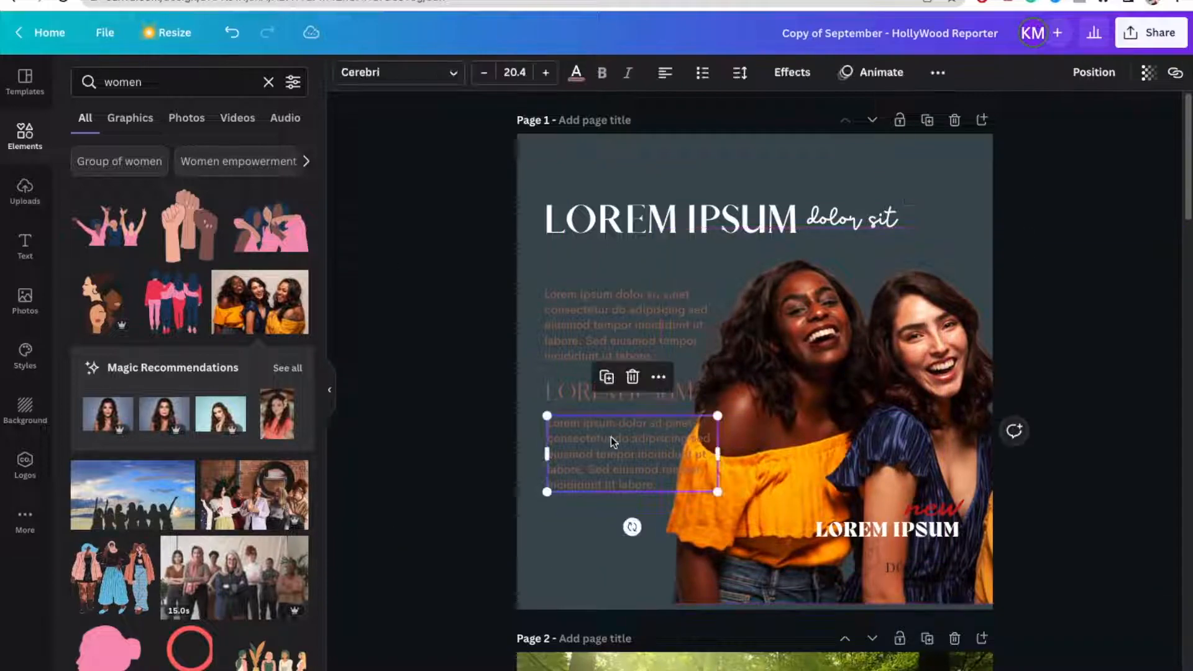
{"action": "left_click", "coordinate": [576, 72]}
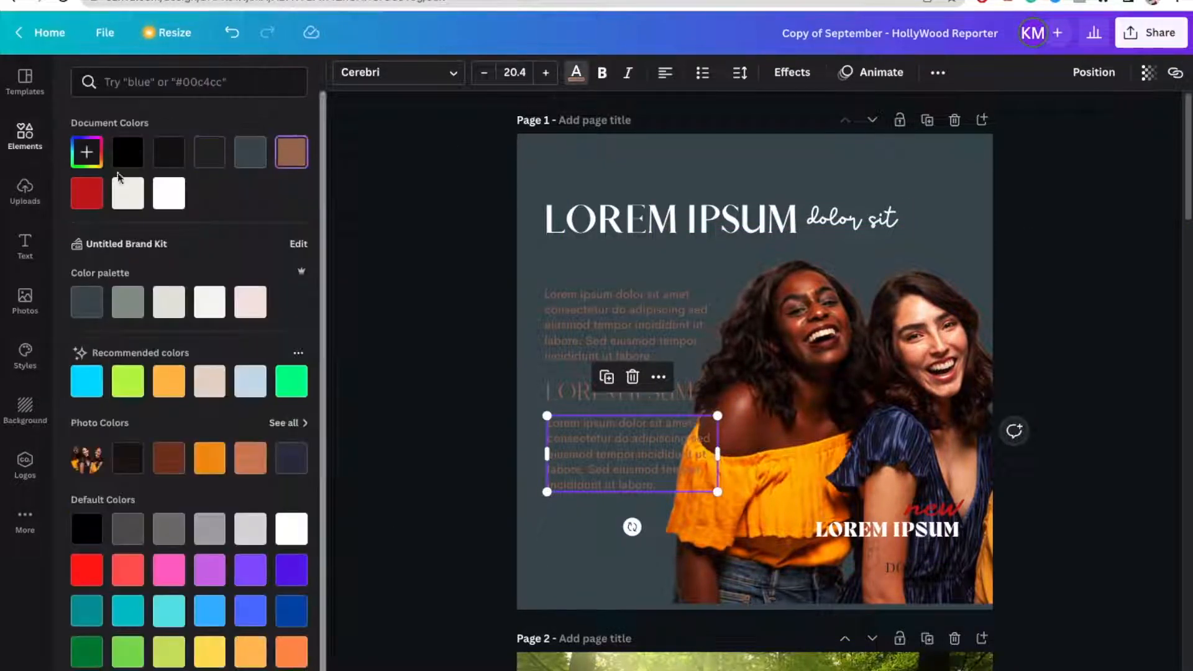
{"action": "left_click", "coordinate": [169, 193]}
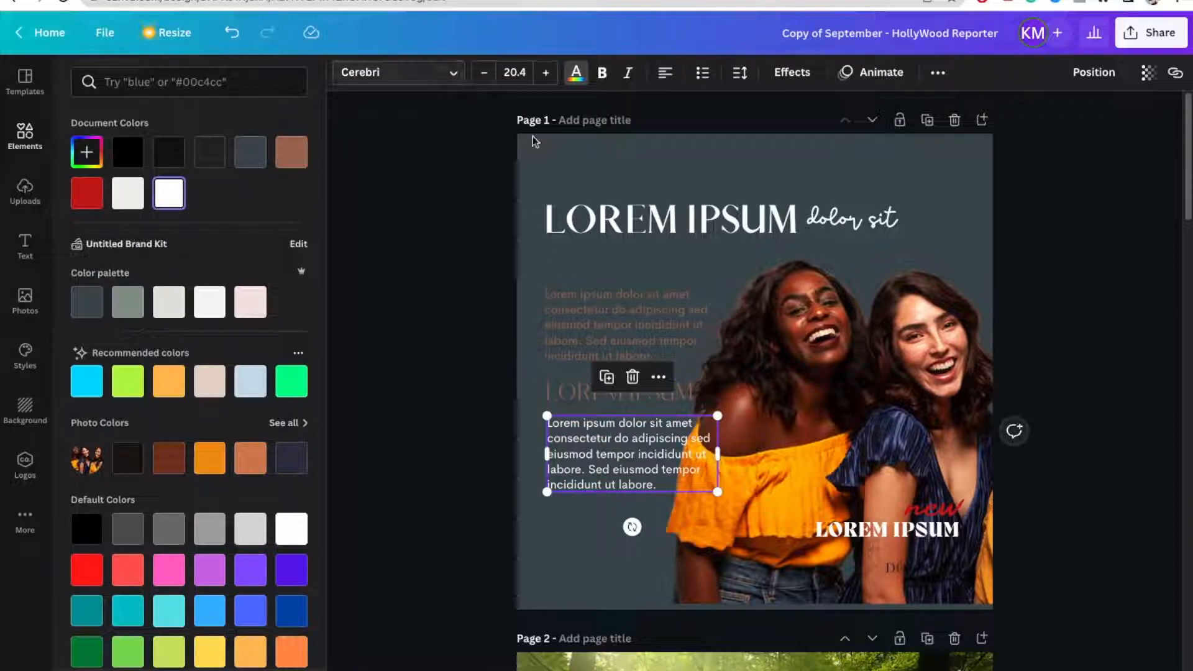
{"action": "left_click", "coordinate": [695, 219]}
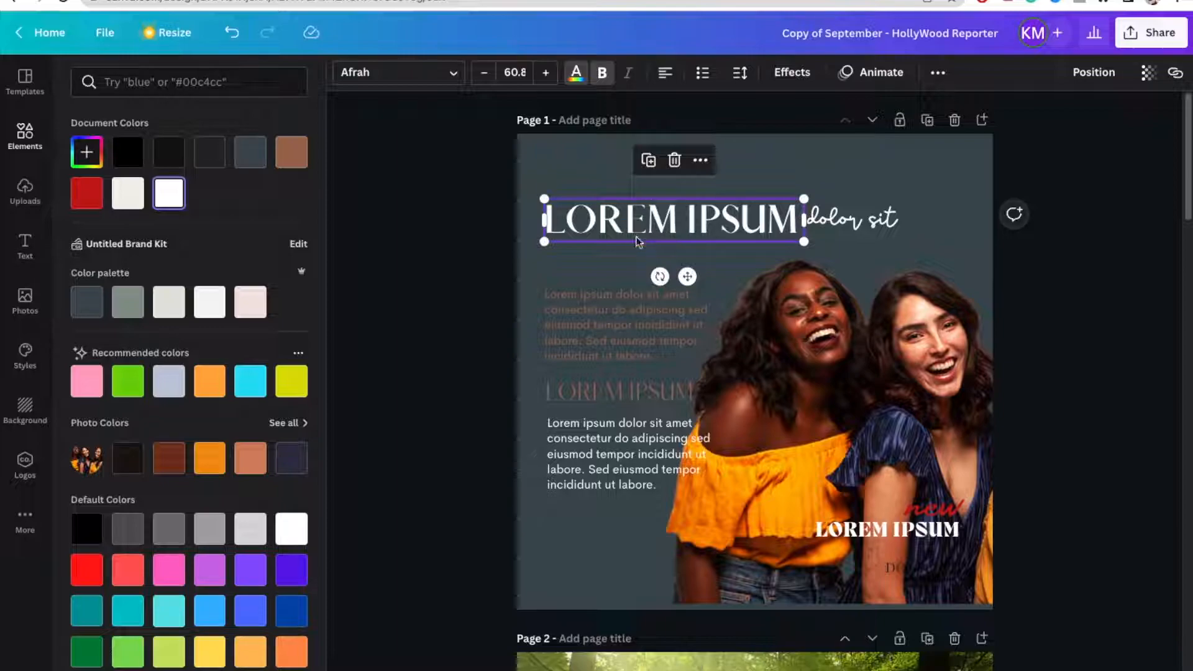
{"action": "left_click", "coordinate": [859, 228]}
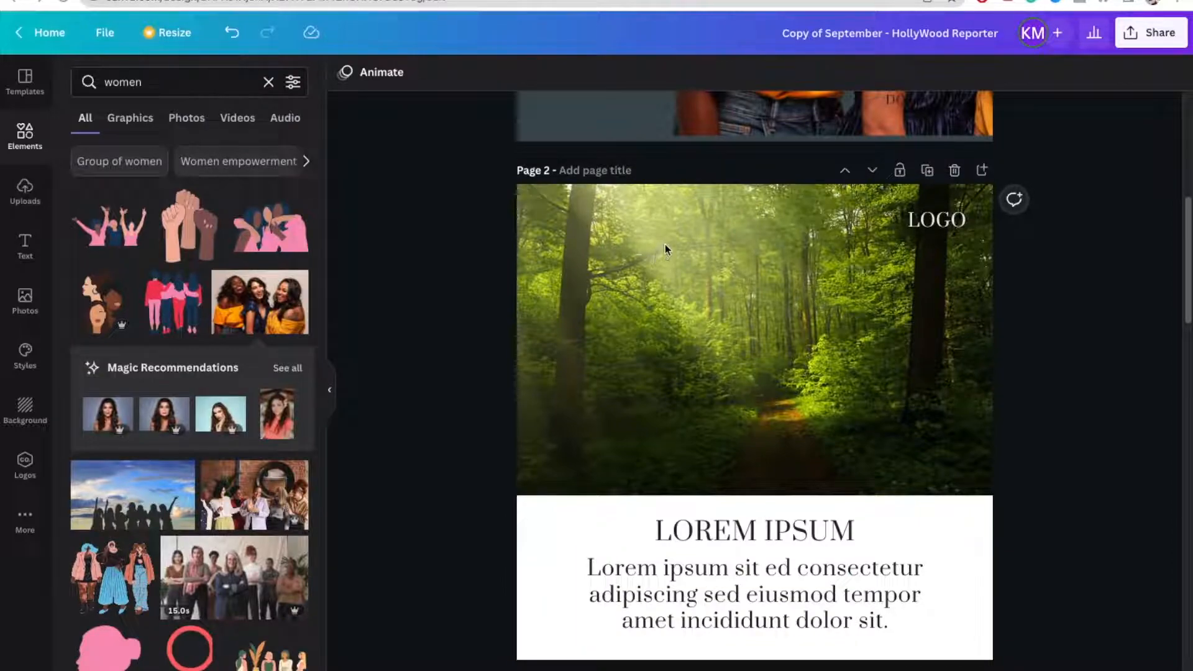
Replace the forest photo on page 2 with the photo of women silhouetted against the sky, and select the LOGO text.
{"action": "scroll", "coordinate": [841, 267], "scroll_direction": "down", "scroll_amount": 1}
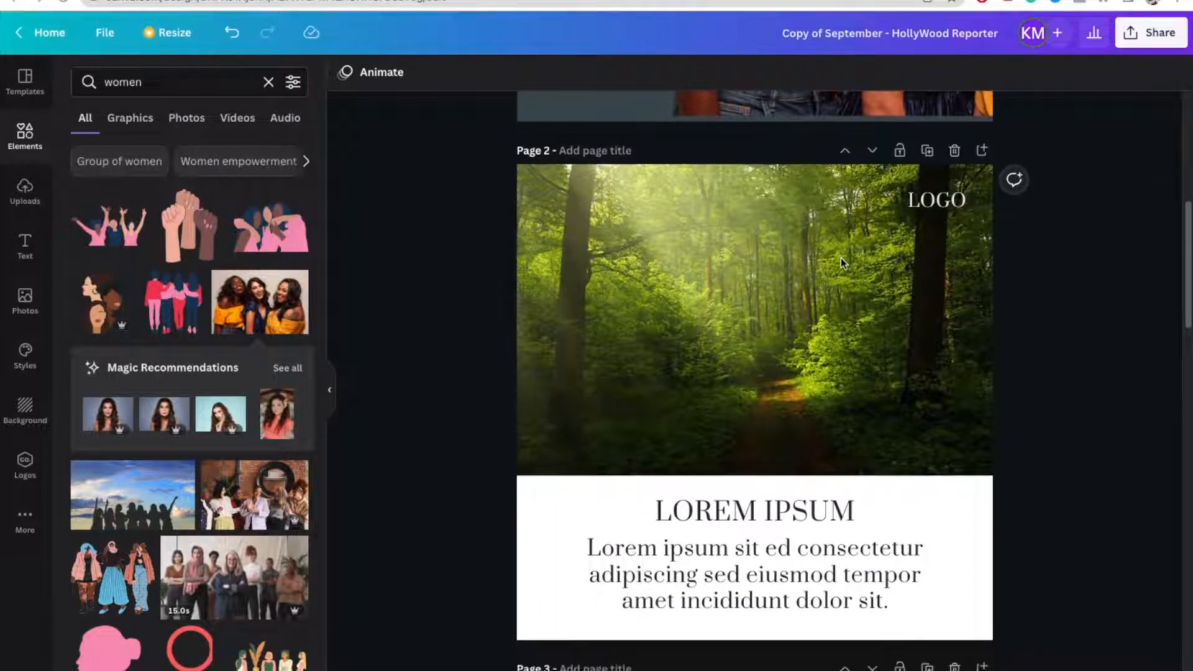
{"action": "scroll", "coordinate": [789, 289], "scroll_direction": "down", "scroll_amount": 1}
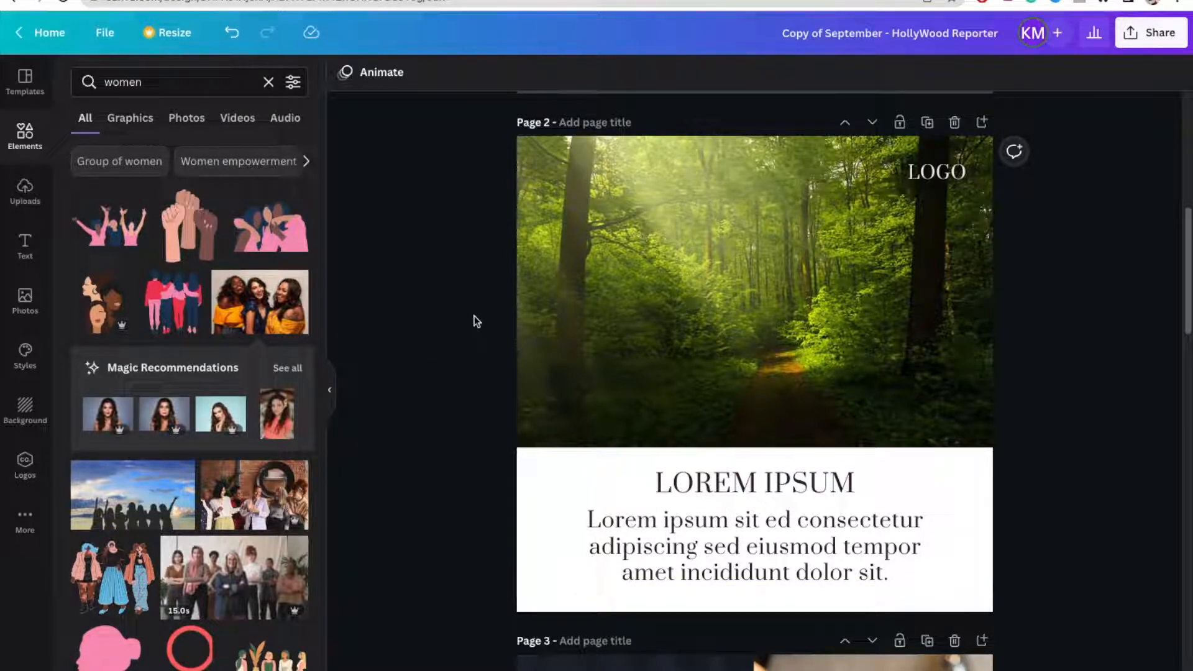
{"action": "scroll", "coordinate": [606, 323], "scroll_direction": "down", "scroll_amount": 1}
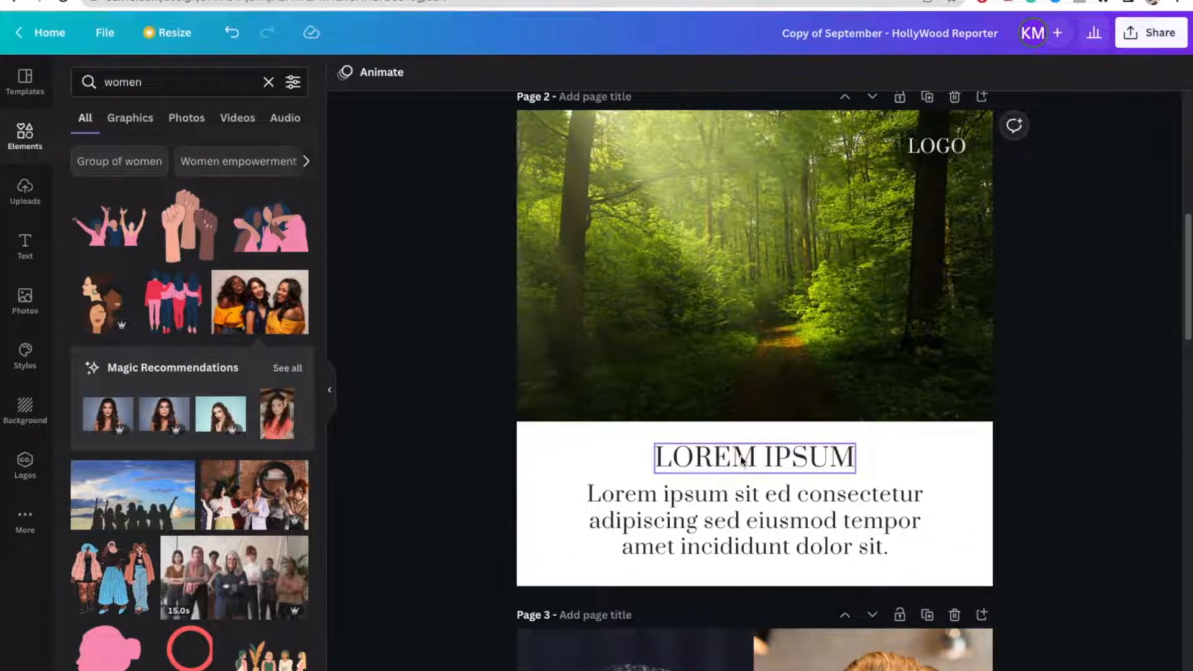
{"action": "left_click_drag", "start_coordinate": [154, 479], "coordinate": [702, 248]}
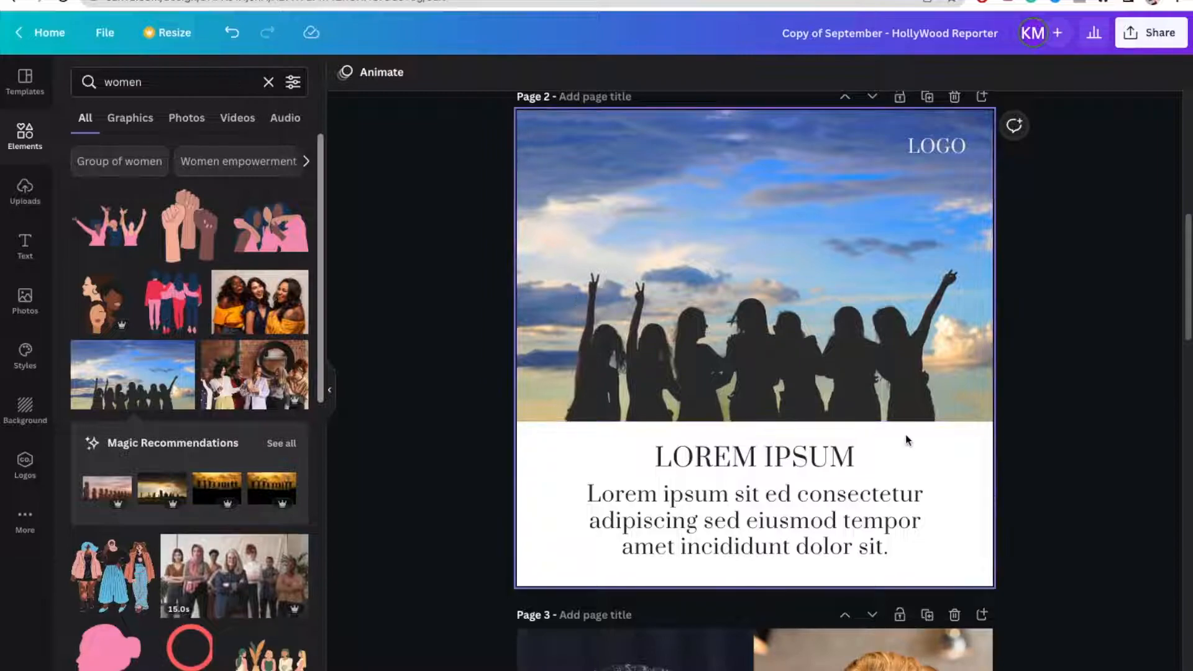
{"action": "left_click", "coordinate": [949, 155]}
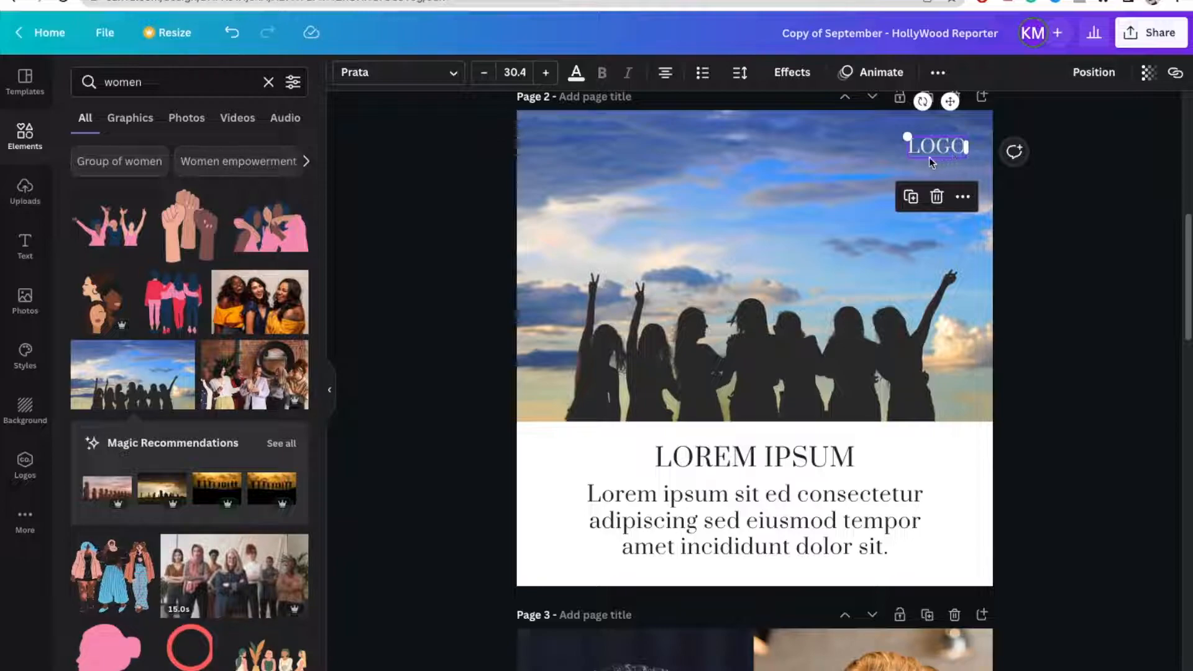
Try the brand palette colours on page 3's red background and set it to the palette's dark slate colour.
{"action": "scroll", "coordinate": [926, 158], "scroll_direction": "down", "scroll_amount": 3}
{"action": "scroll", "coordinate": [932, 169], "scroll_direction": "down", "scroll_amount": 7}
{"action": "scroll", "coordinate": [942, 181], "scroll_direction": "up", "scroll_amount": 2}
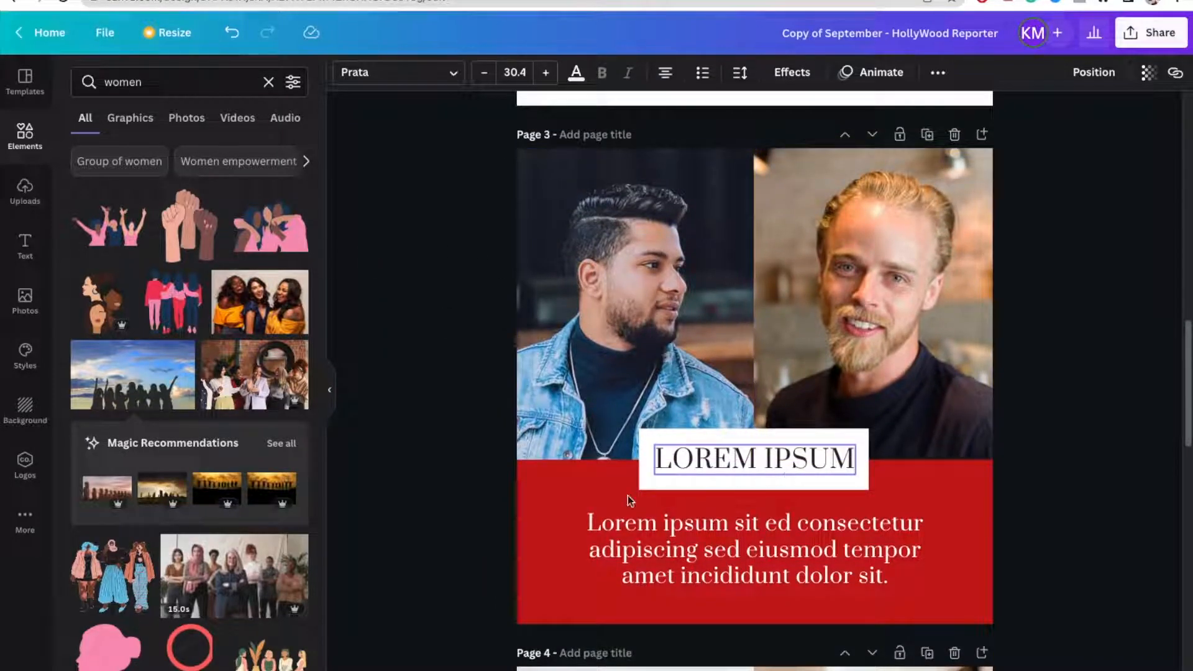
{"action": "left_click", "coordinate": [549, 508]}
{"action": "left_click", "coordinate": [344, 72]}
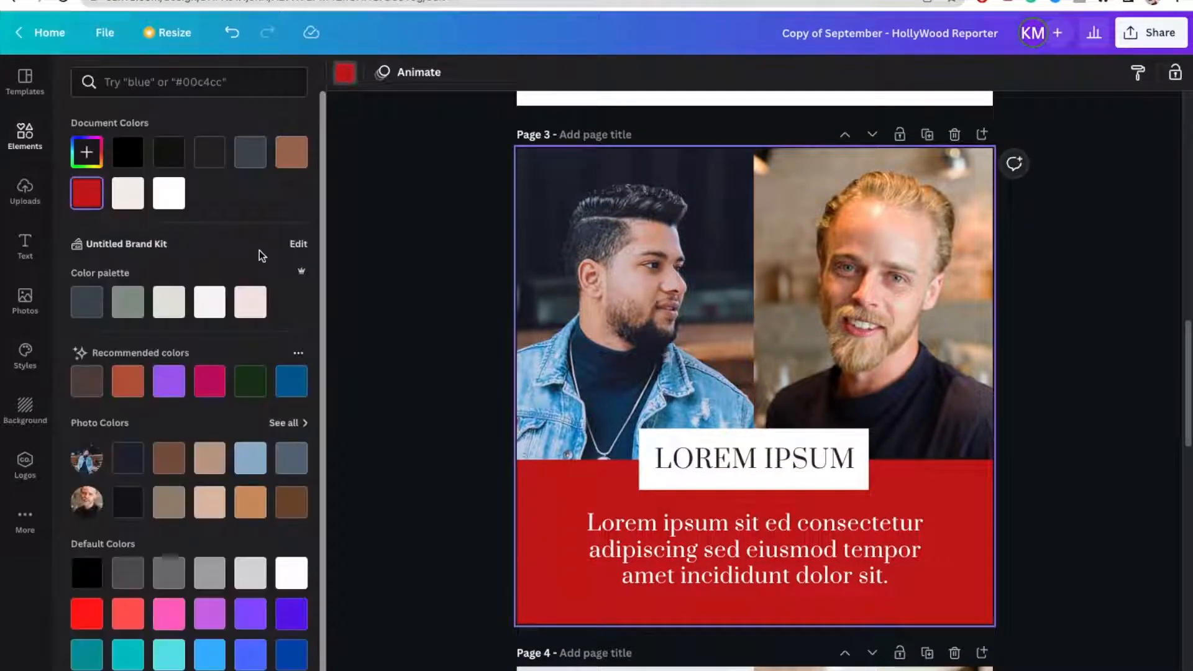
{"action": "left_click", "coordinate": [86, 302]}
{"action": "left_click", "coordinate": [128, 302]}
{"action": "left_click", "coordinate": [169, 302]}
{"action": "left_click", "coordinate": [210, 302]}
{"action": "left_click", "coordinate": [87, 302]}
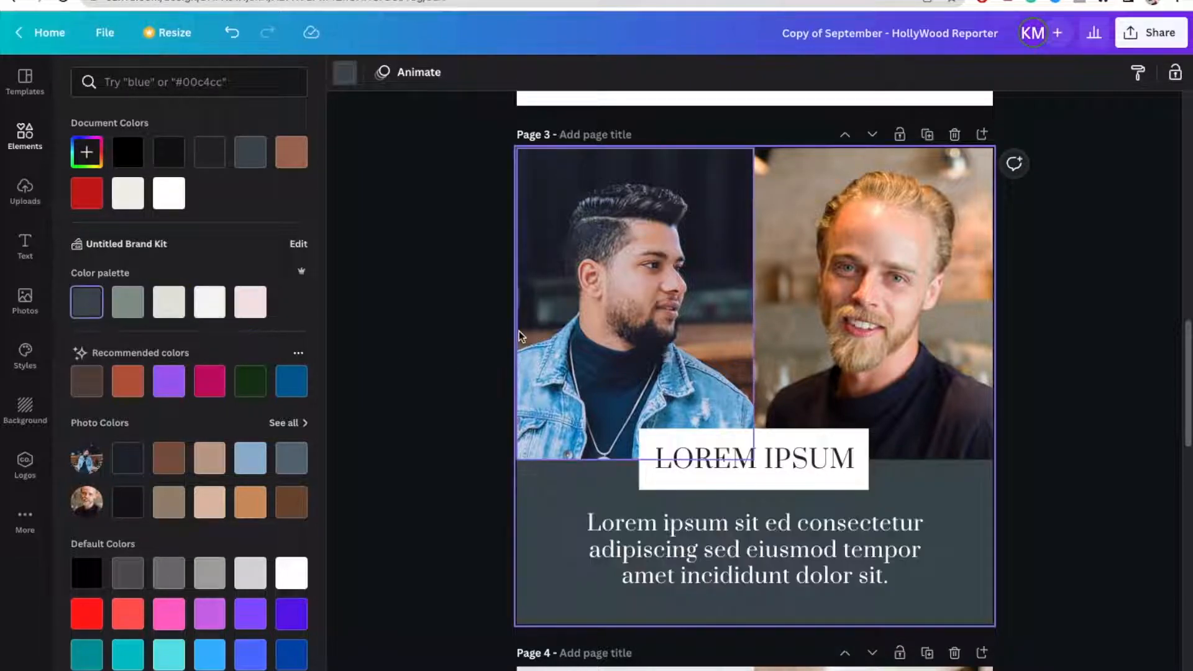
Look through pages 3 to 5 to examine their photo layouts, text blocks and the quote box.
{"action": "left_click", "coordinate": [521, 337]}
{"action": "scroll", "coordinate": [516, 330], "scroll_direction": "down", "scroll_amount": 10}
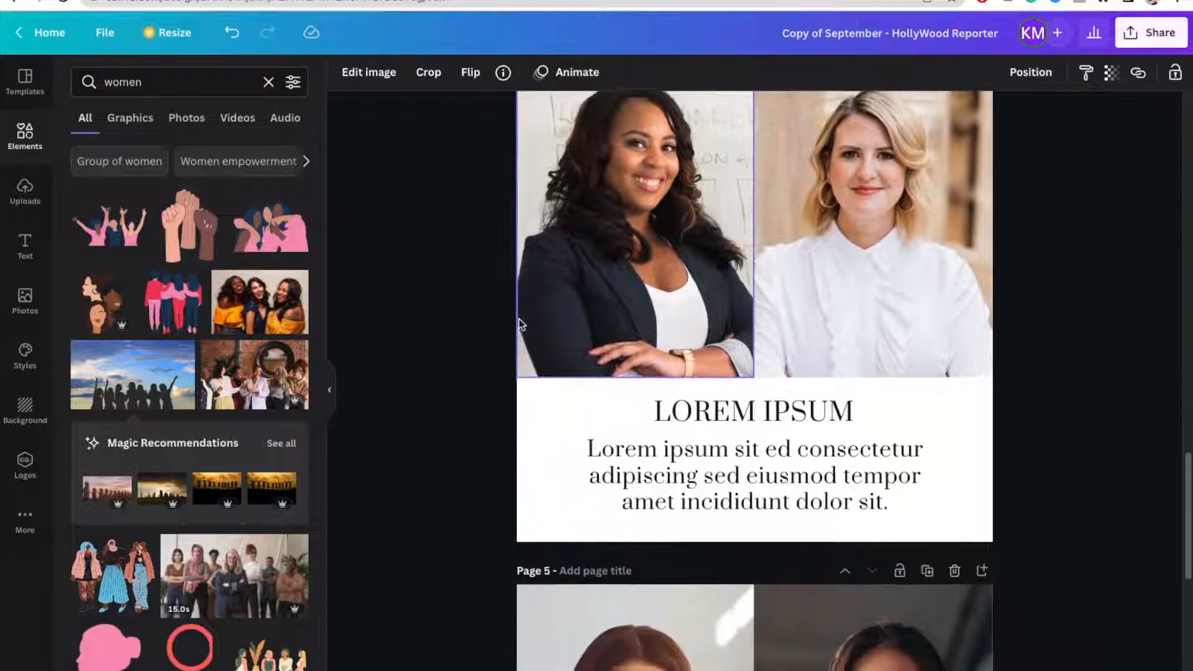
{"action": "scroll", "coordinate": [519, 319], "scroll_direction": "down", "scroll_amount": 3}
{"action": "scroll", "coordinate": [477, 318], "scroll_direction": "down", "scroll_amount": 8}
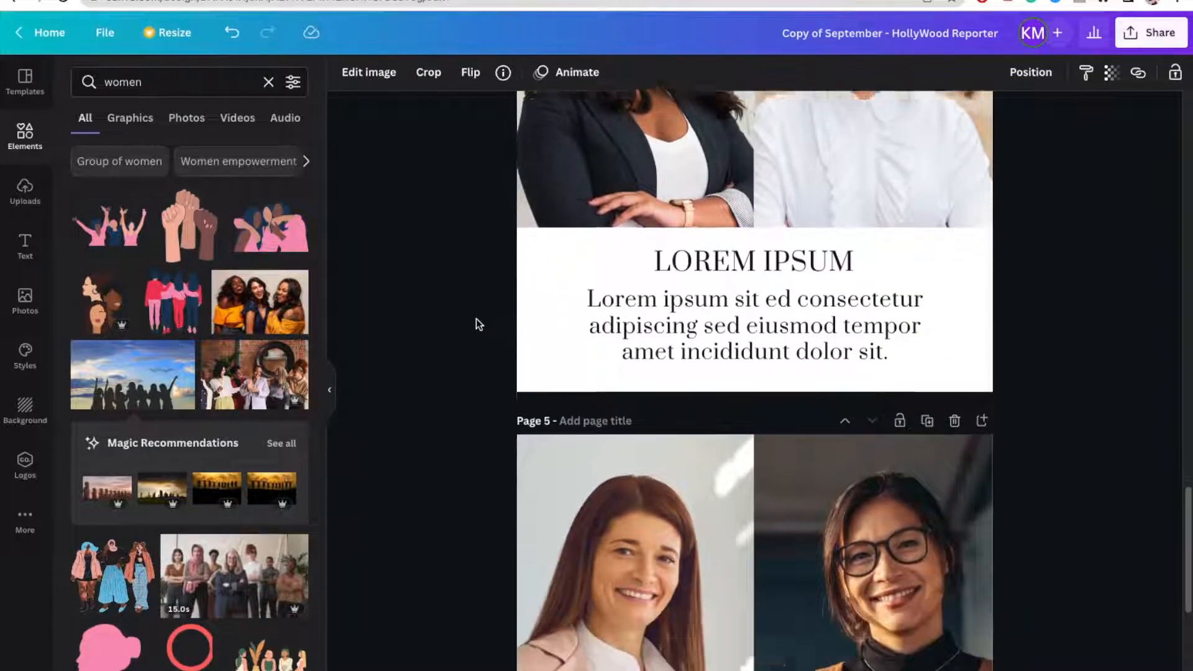
{"action": "scroll", "coordinate": [476, 317], "scroll_direction": "up", "scroll_amount": 8}
{"action": "scroll", "coordinate": [478, 316], "scroll_direction": "up", "scroll_amount": 10}
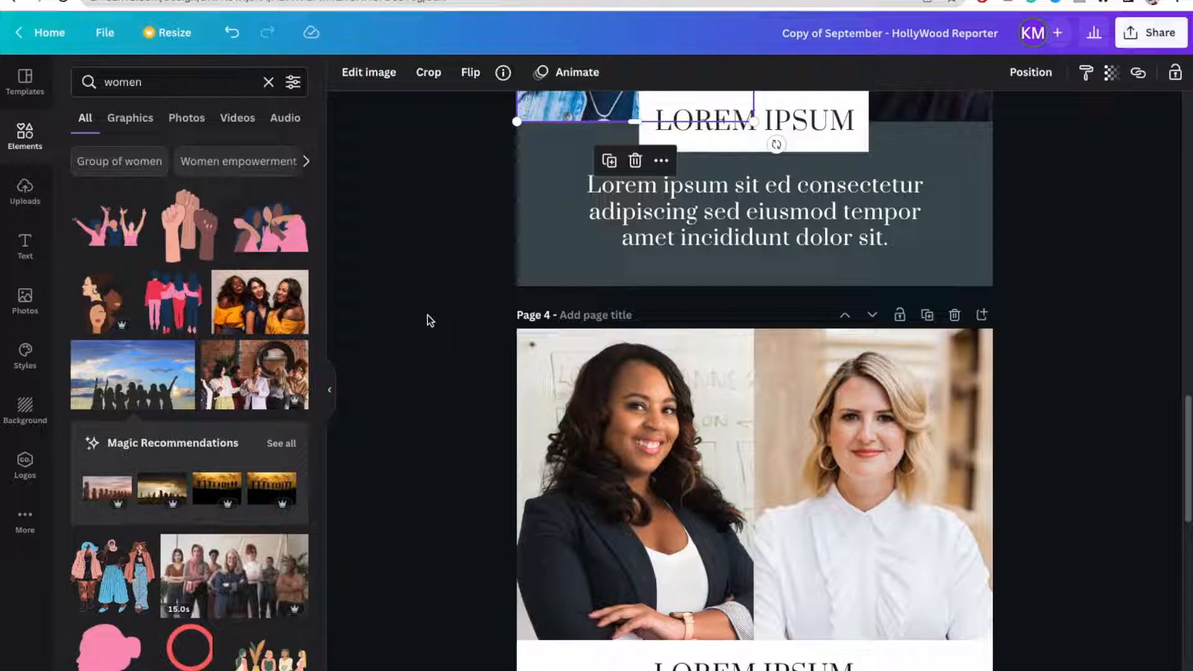
{"action": "scroll", "coordinate": [754, 372], "scroll_direction": "down", "scroll_amount": 3}
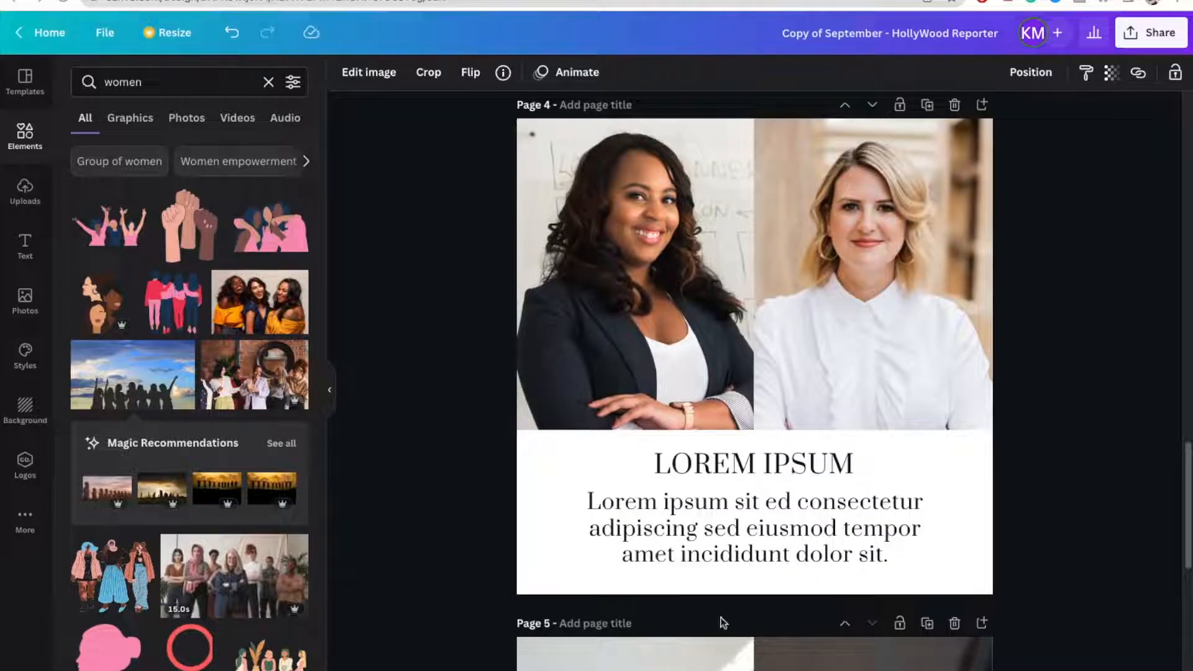
{"action": "scroll", "coordinate": [605, 391], "scroll_direction": "down", "scroll_amount": 1}
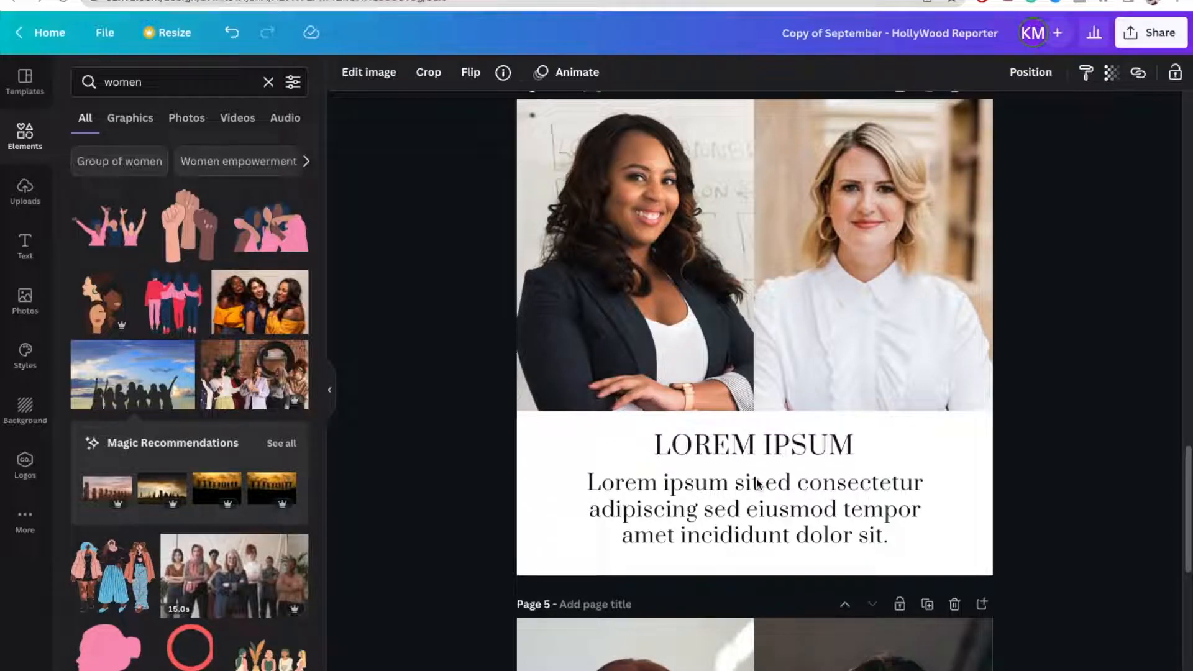
{"action": "scroll", "coordinate": [756, 484], "scroll_direction": "down", "scroll_amount": 8}
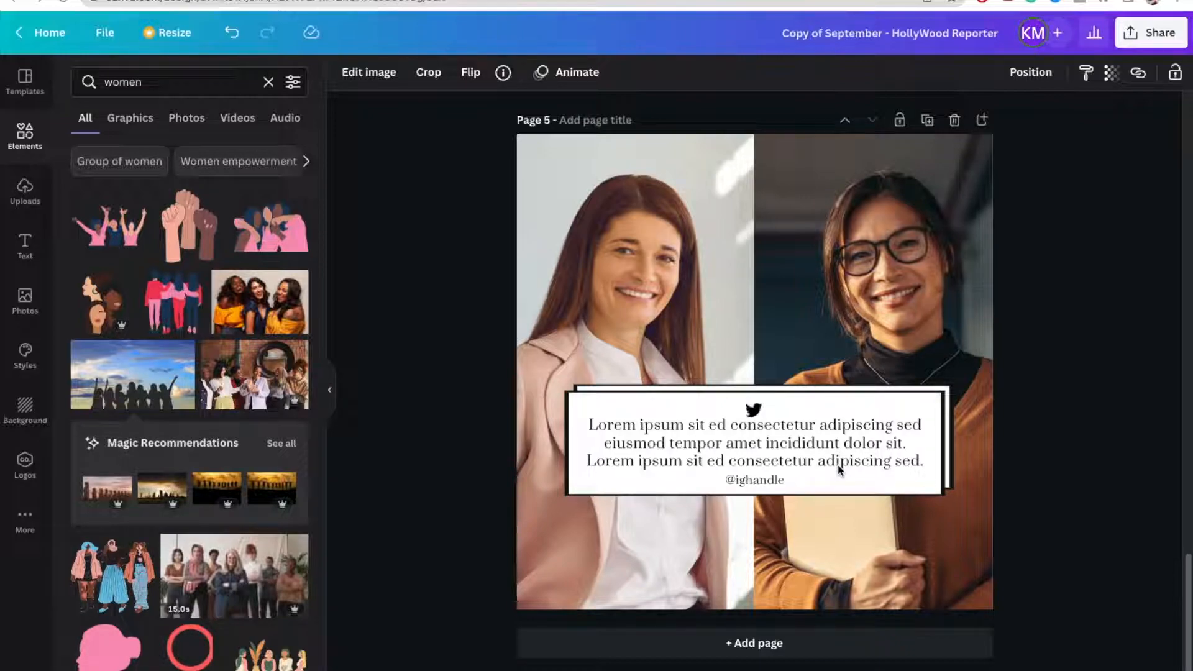
Search the elements for "instagram" and place the single-colour rounded-square Instagram icon beside the Twitter bird in page 5's quote box.
{"action": "left_click", "coordinate": [745, 484]}
{"action": "left_click", "coordinate": [753, 410]}
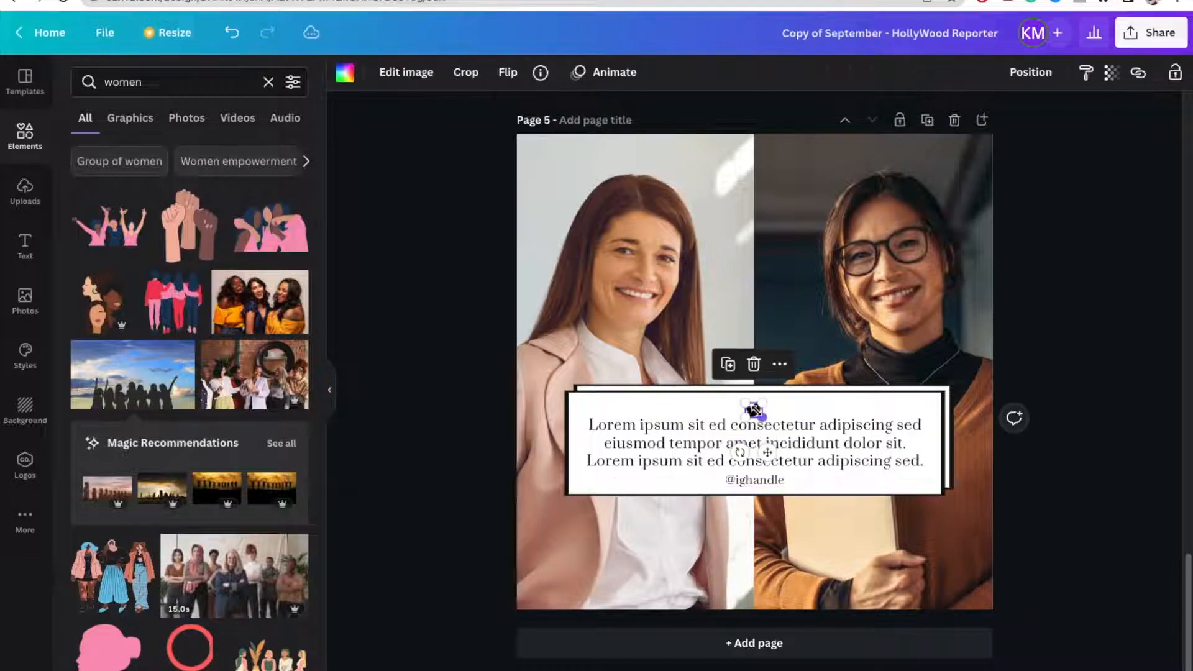
{"action": "left_click", "coordinate": [753, 405]}
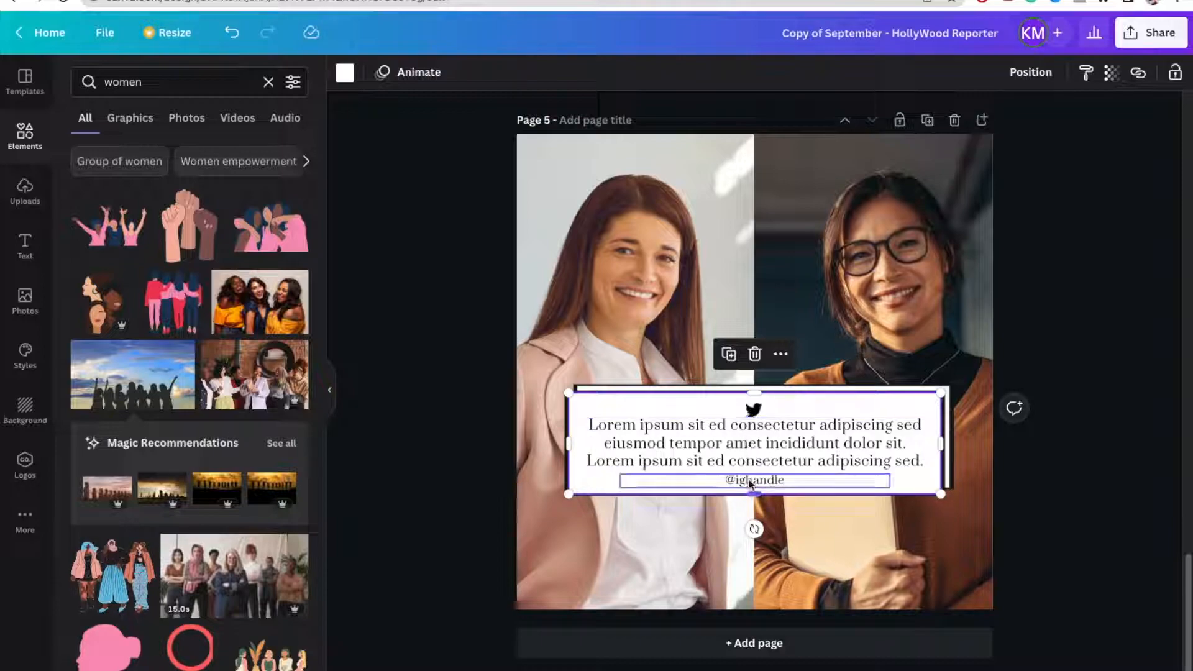
{"action": "triple_click", "coordinate": [208, 82]}
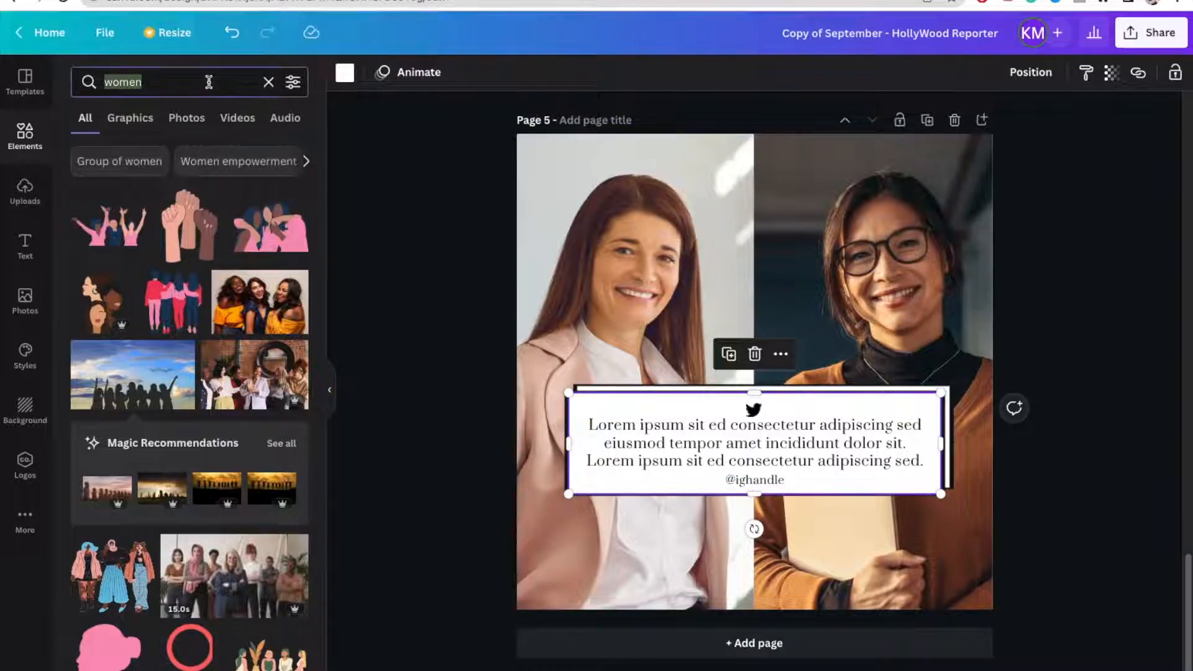
{"action": "type", "text": "instagram"}
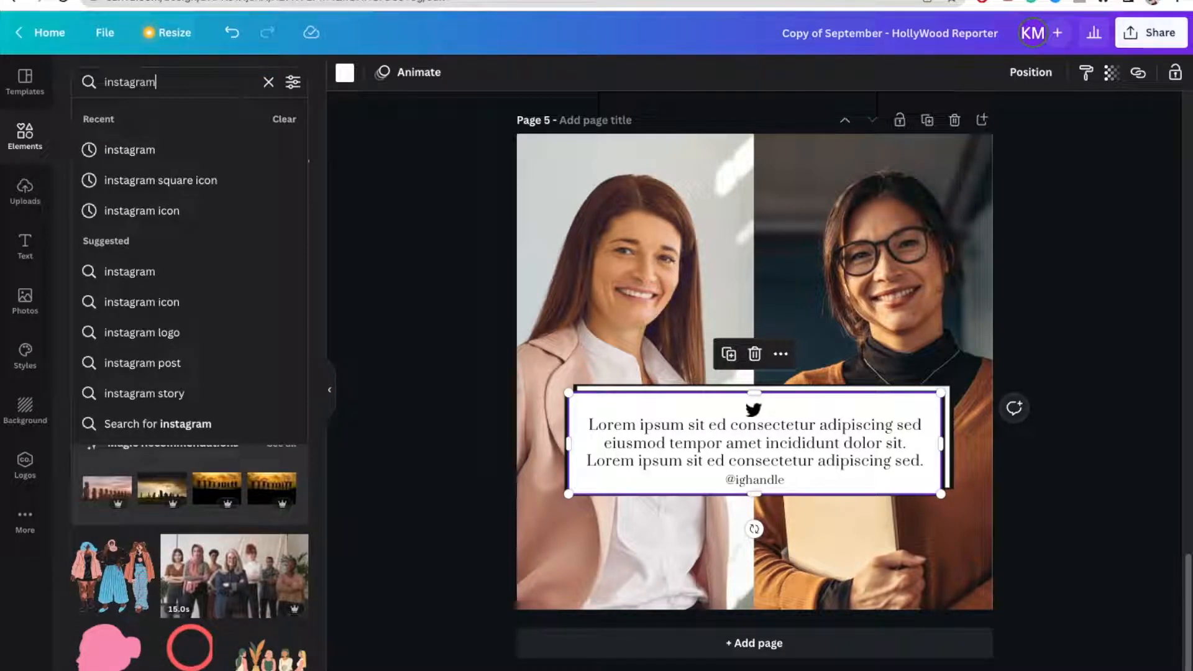
{"action": "key", "text": "Return"}
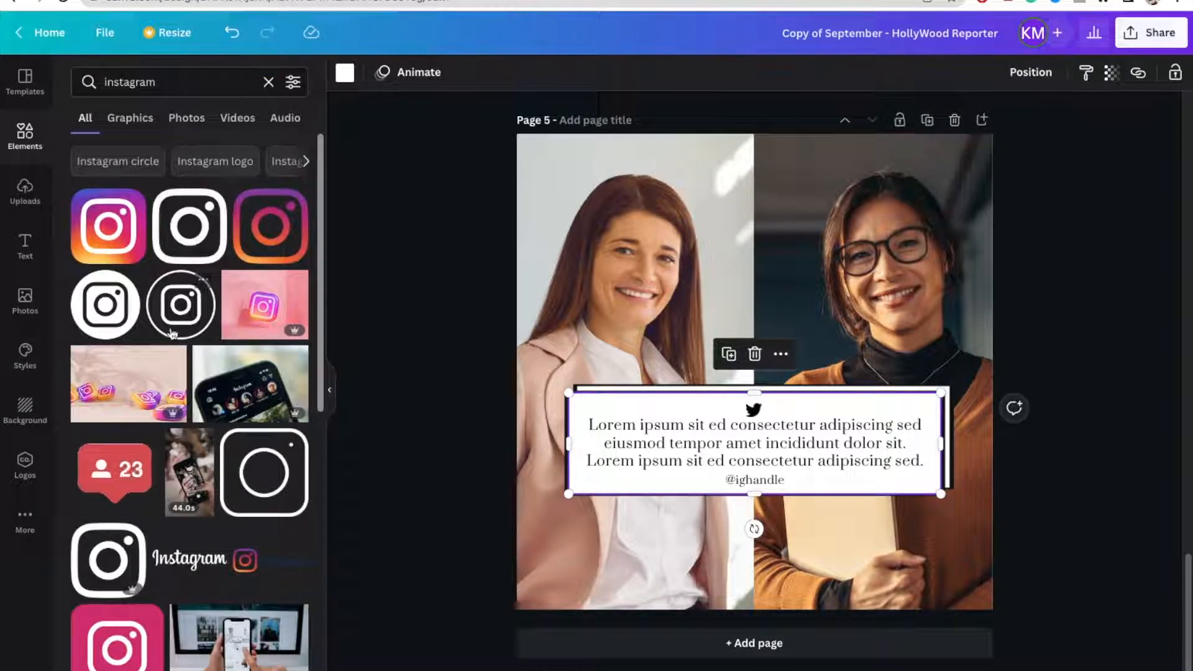
{"action": "left_click_drag", "start_coordinate": [121, 278], "coordinate": [109, 308]}
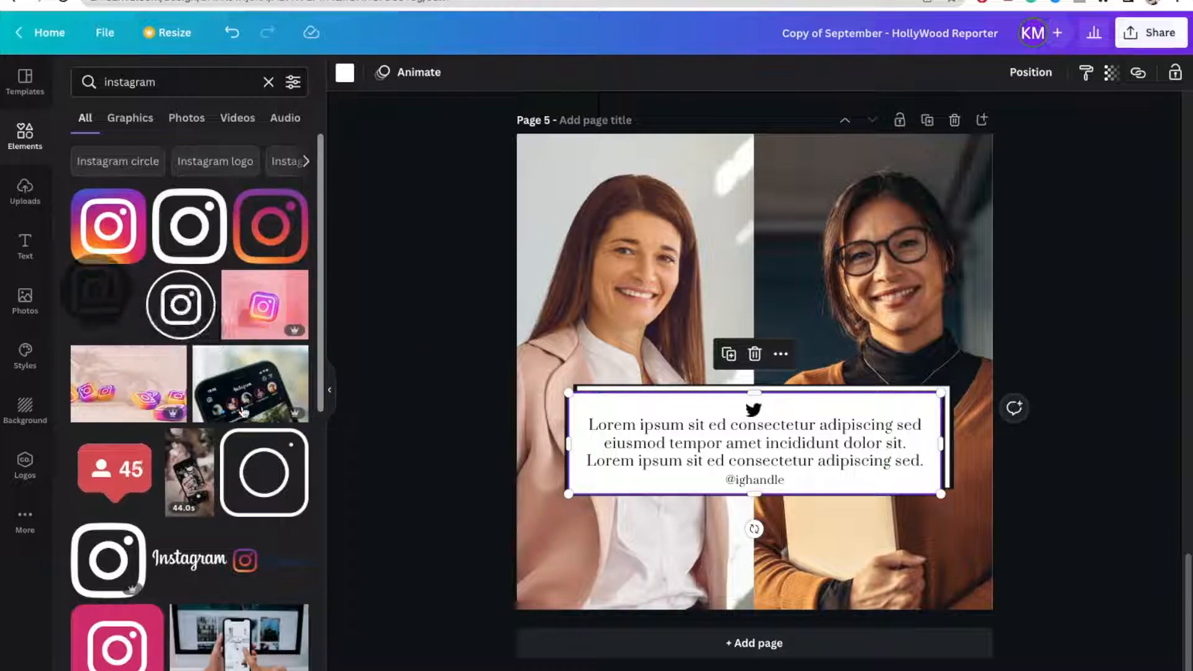
{"action": "left_click_drag", "start_coordinate": [189, 226], "coordinate": [726, 415]}
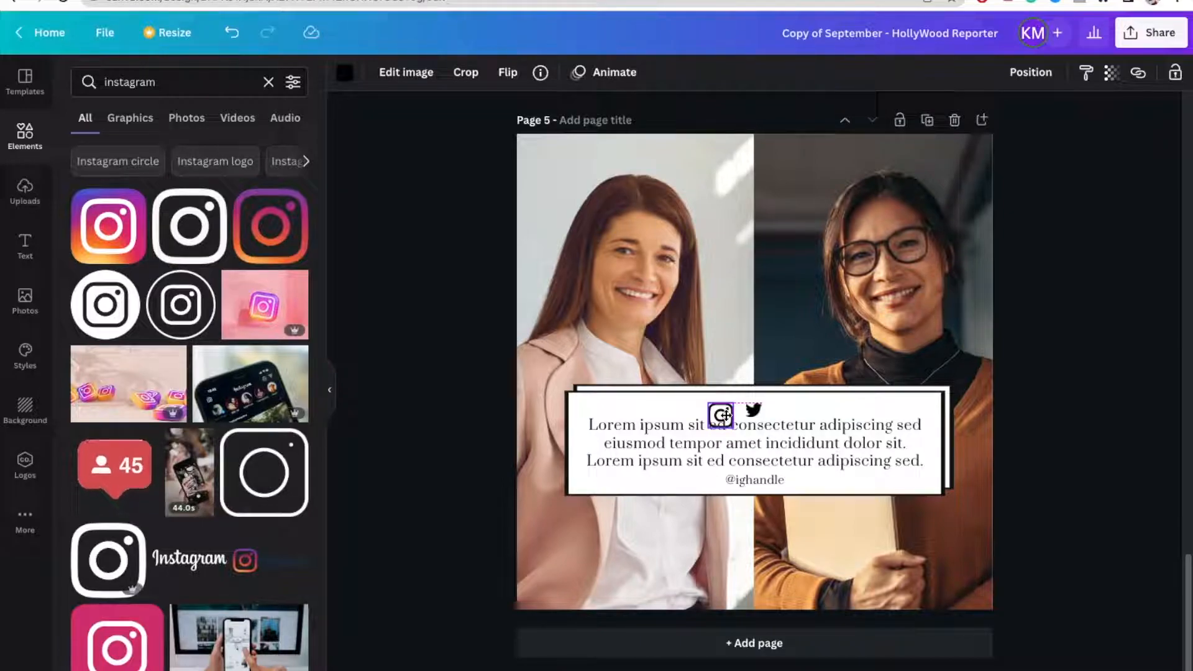
Shrink the Instagram icon to about the bird's size, remove the Twitter bird and centre the icon in its place above the quote.
{"action": "left_click_drag", "start_coordinate": [725, 416], "coordinate": [719, 421]}
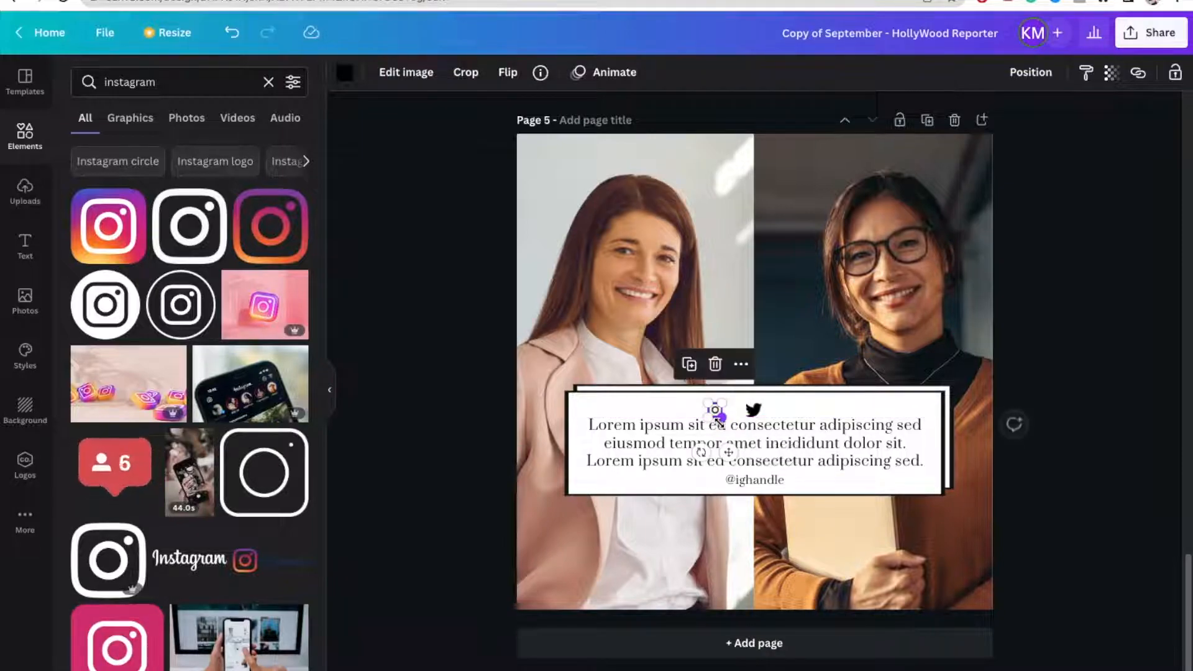
{"action": "left_click", "coordinate": [754, 411]}
{"action": "mouse_move", "coordinate": [754, 410]}
{"action": "left_mouse_down"}
{"action": "mouse_move", "coordinate": [733, 409]}
{"action": "mouse_move", "coordinate": [757, 408]}
{"action": "left_mouse_up"}
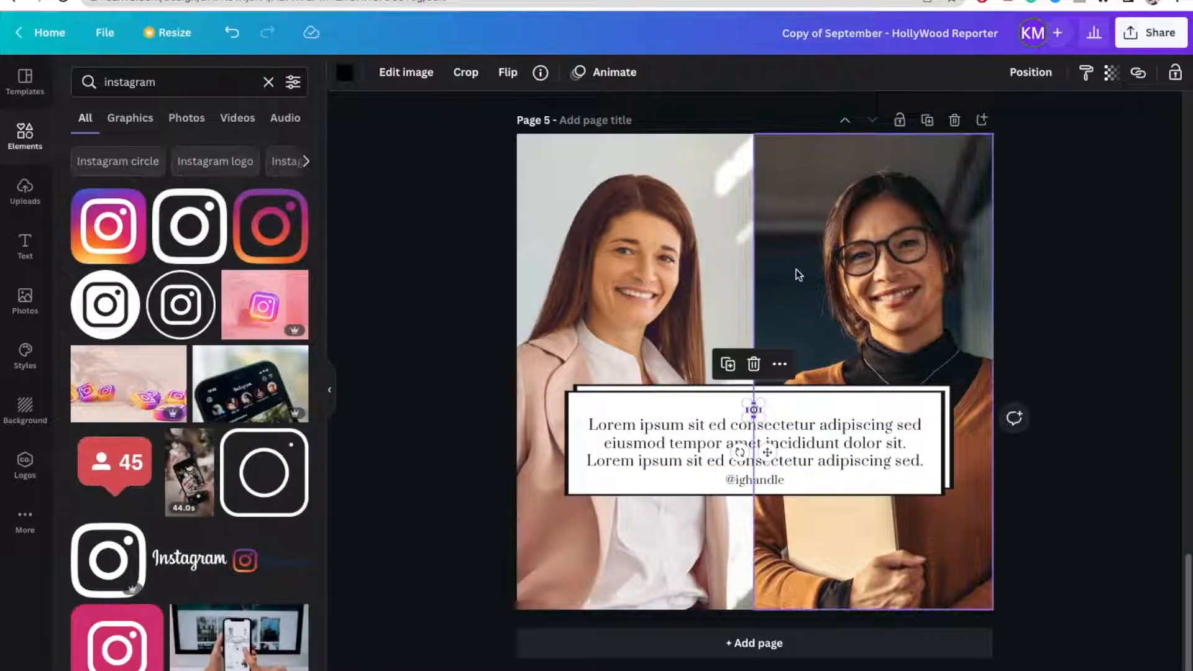
{"action": "left_click", "coordinate": [796, 269]}
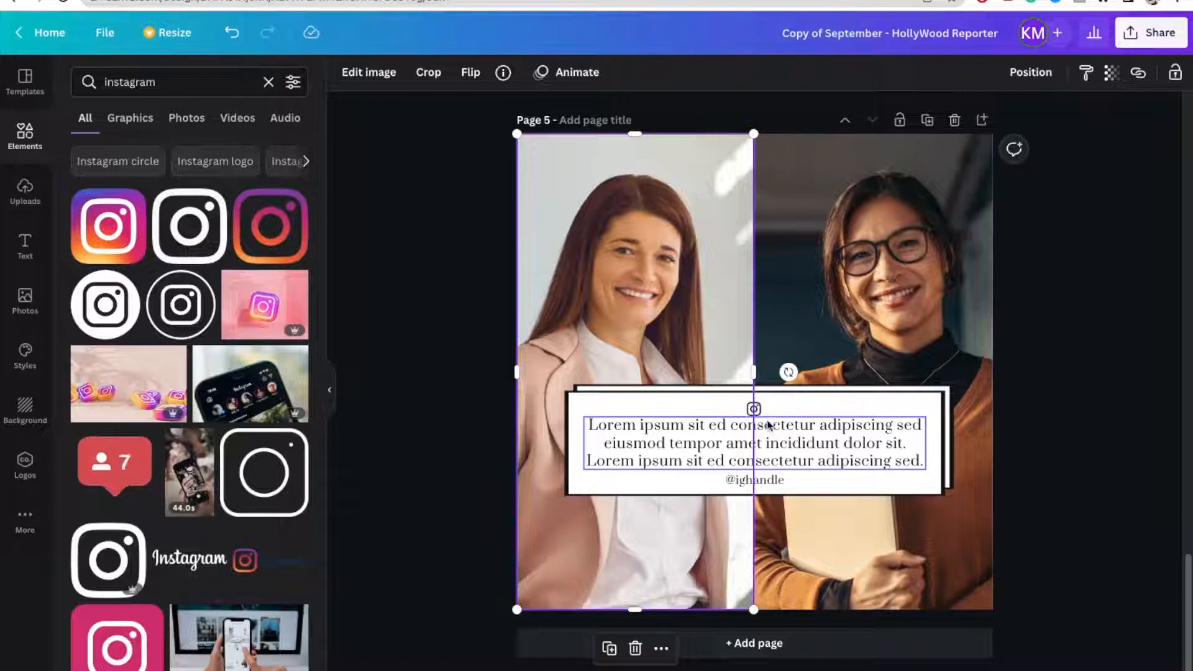